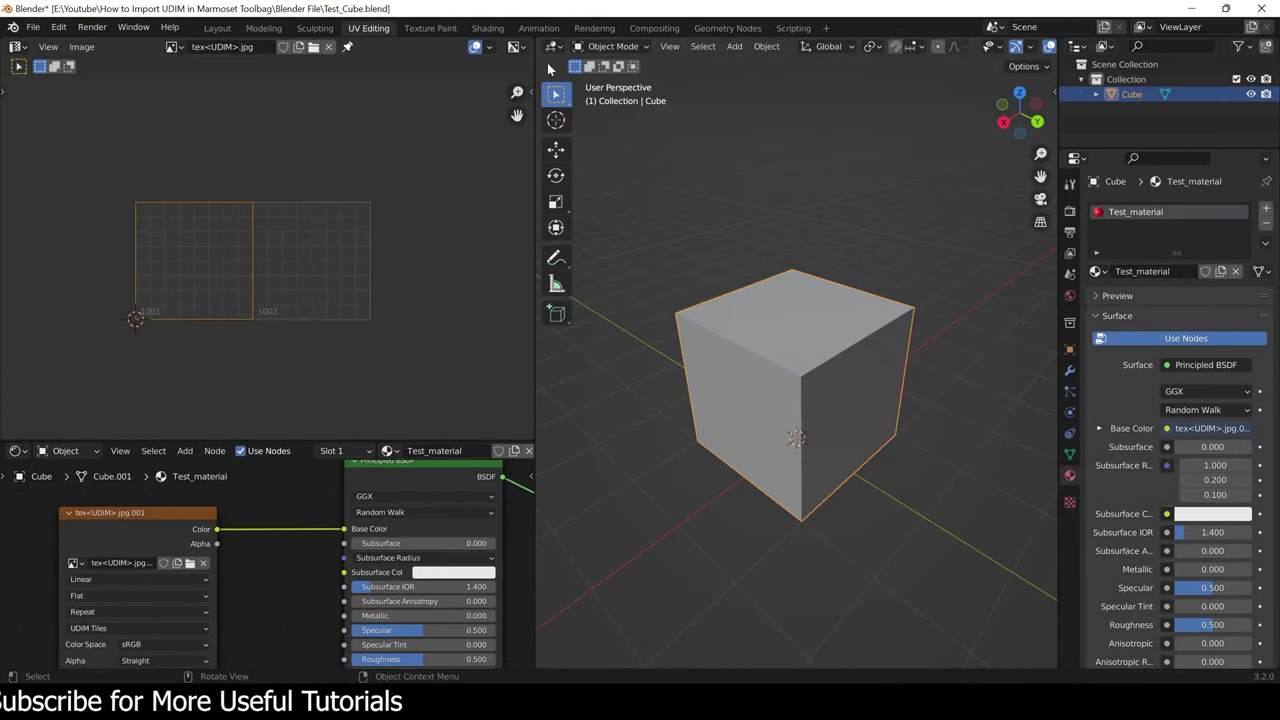
Orbit around the cube and enter Edit Mode on its mesh.
{"action": "mouse_move", "coordinate": [811, 352]}
{"action": "middle_mouse_down"}
{"action": "mouse_move", "coordinate": [789, 369]}
{"action": "mouse_move", "coordinate": [808, 383]}
{"action": "mouse_move", "coordinate": [814, 357]}
{"action": "middle_mouse_up"}
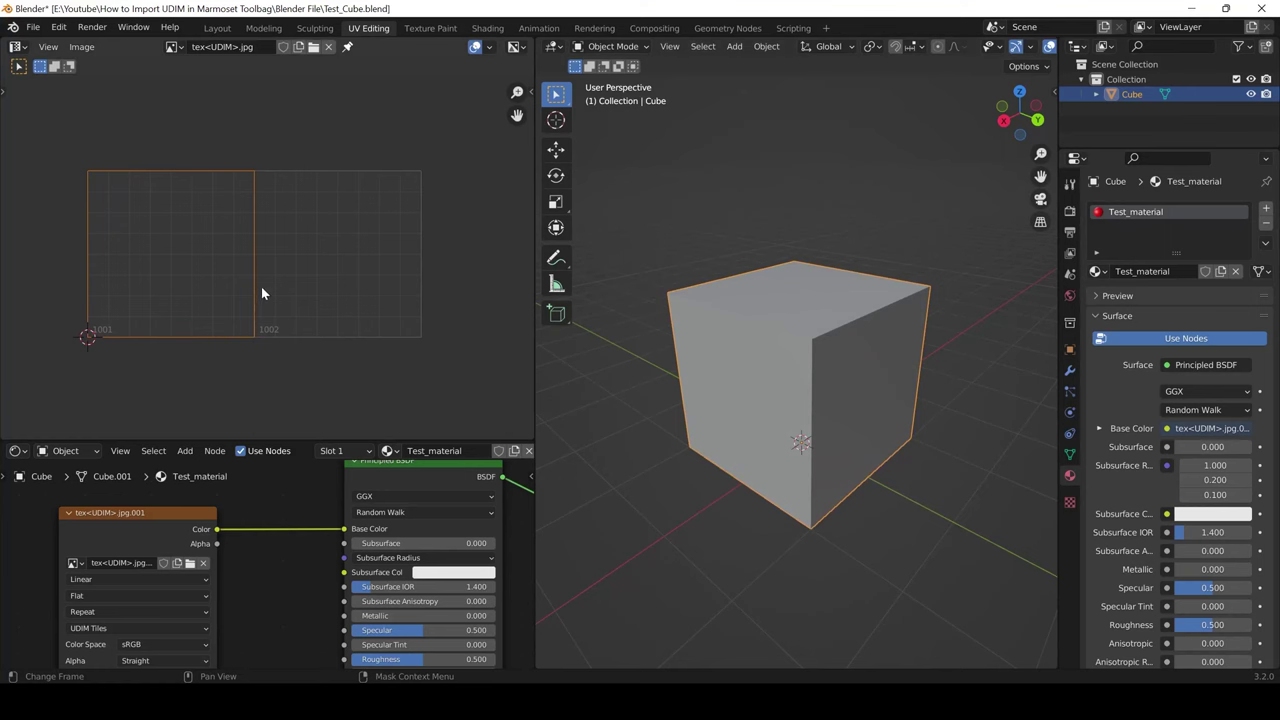
{"action": "key", "text": "Tab"}
Select the UV islands on tiles 1001 and 1002 and display tex<UDIM>.jpg.001 behind them.
{"action": "left_click_drag", "start_coordinate": [80, 160], "coordinate": [262, 384]}
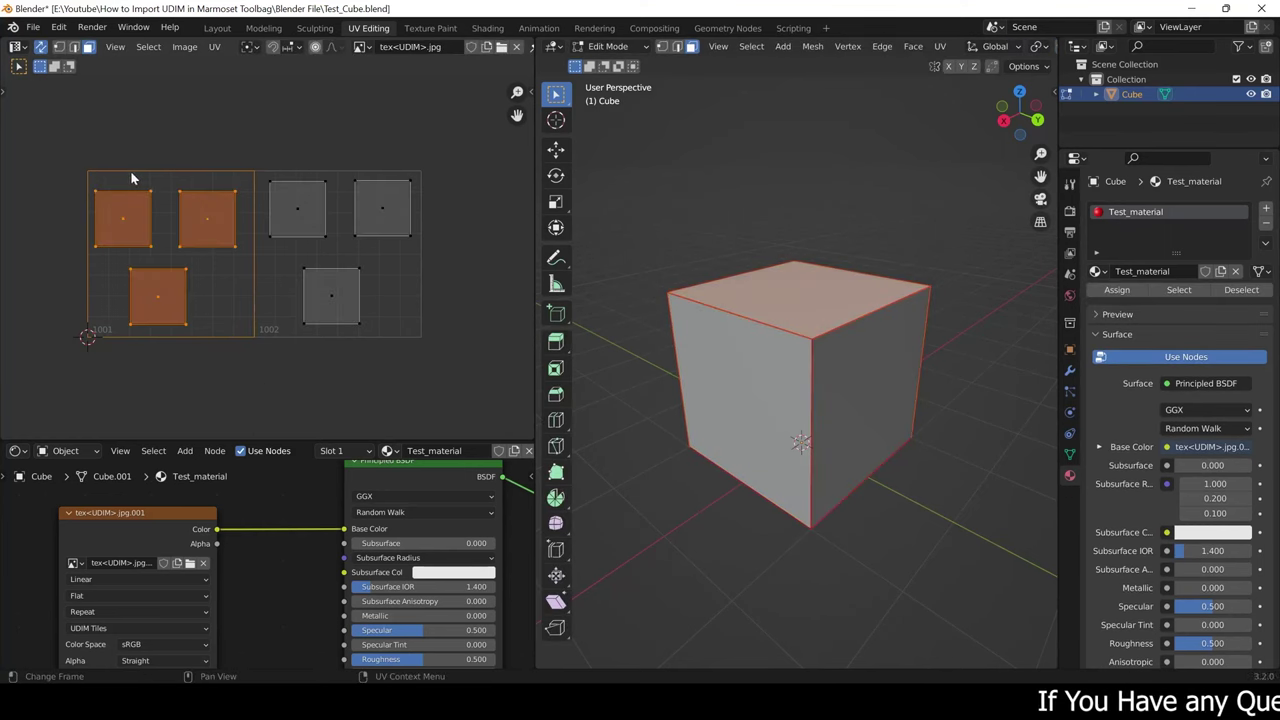
{"action": "left_click_drag", "start_coordinate": [260, 163], "coordinate": [449, 419]}
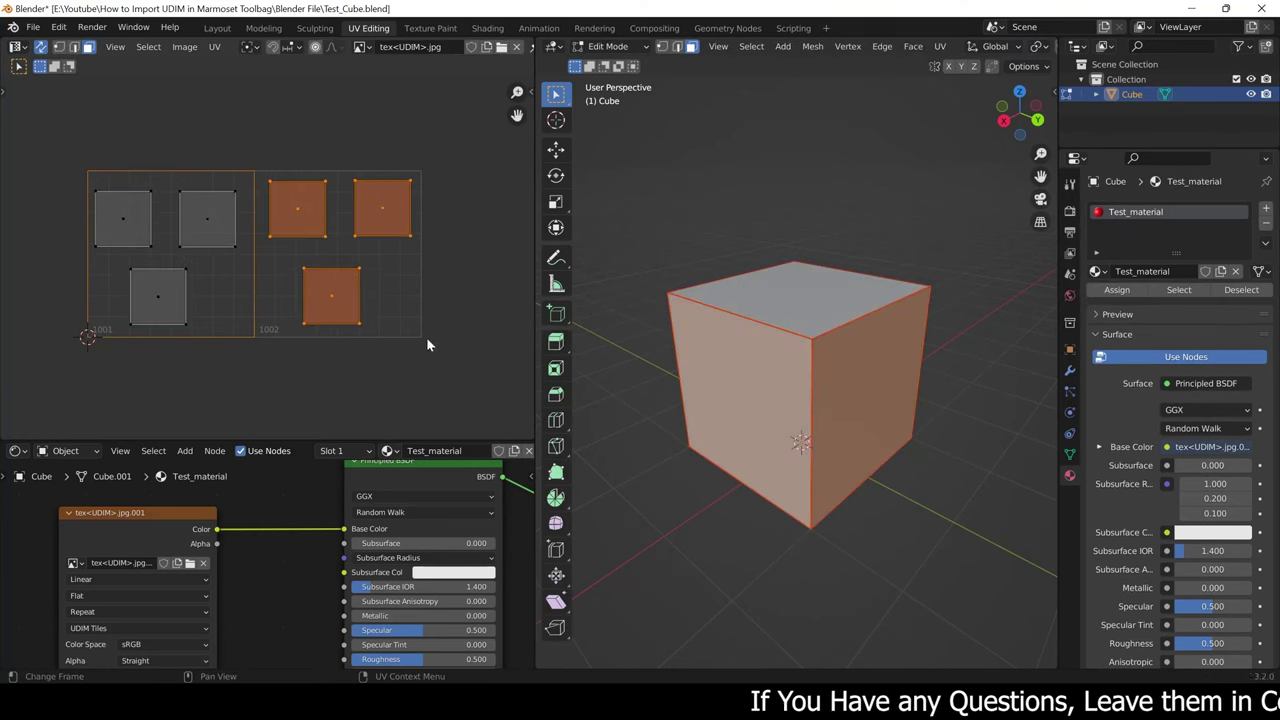
{"action": "left_click", "coordinate": [362, 47]}
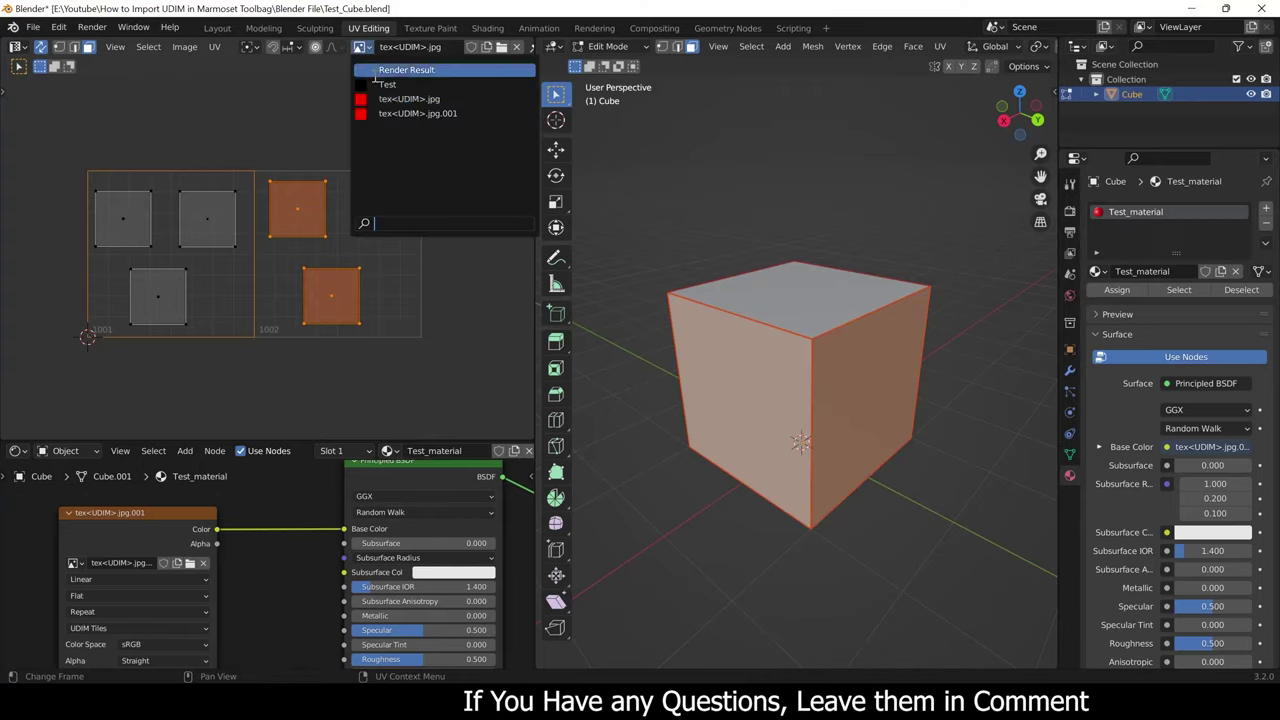
{"action": "left_click", "coordinate": [407, 114]}
{"action": "scroll", "coordinate": [286, 290], "scroll_direction": "down", "scroll_amount": 5}
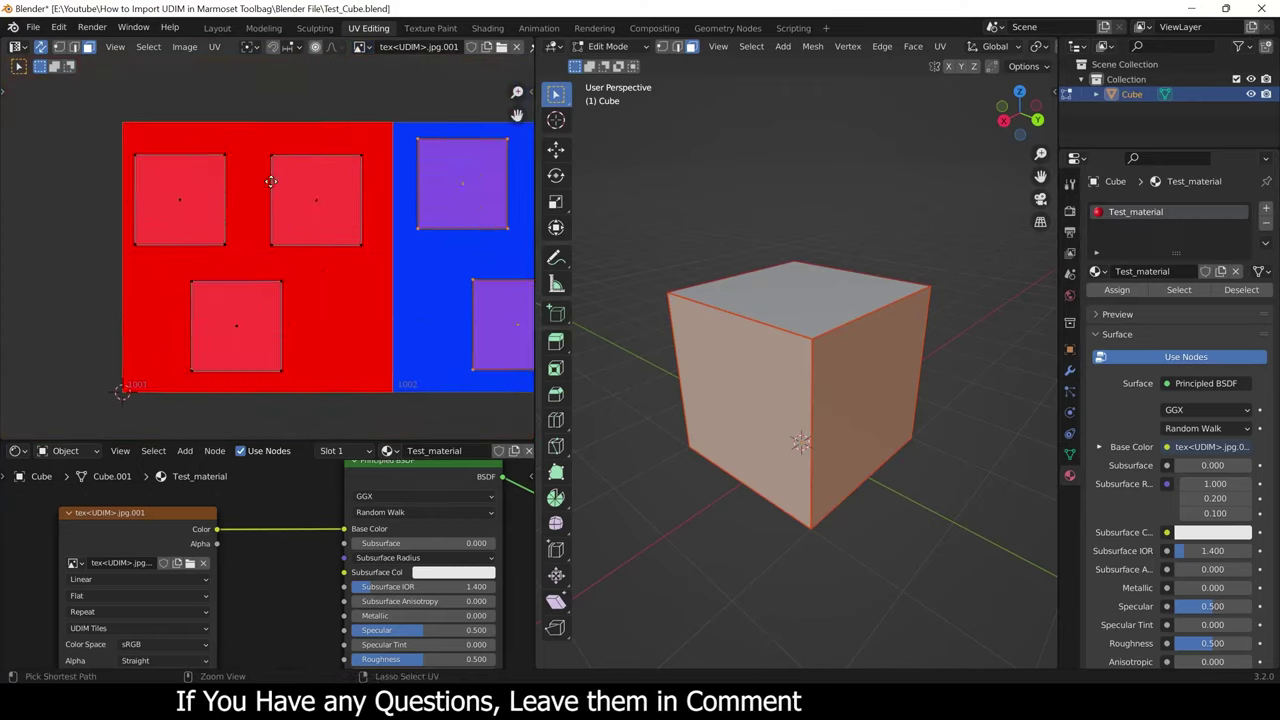
{"action": "scroll", "coordinate": [284, 280], "scroll_direction": "down", "scroll_amount": 3}
{"action": "scroll", "coordinate": [284, 280], "scroll_direction": "up", "scroll_amount": 2}
{"action": "scroll", "coordinate": [282, 272], "scroll_direction": "up", "scroll_amount": 1}
{"action": "scroll", "coordinate": [278, 262], "scroll_direction": "up", "scroll_amount": 2}
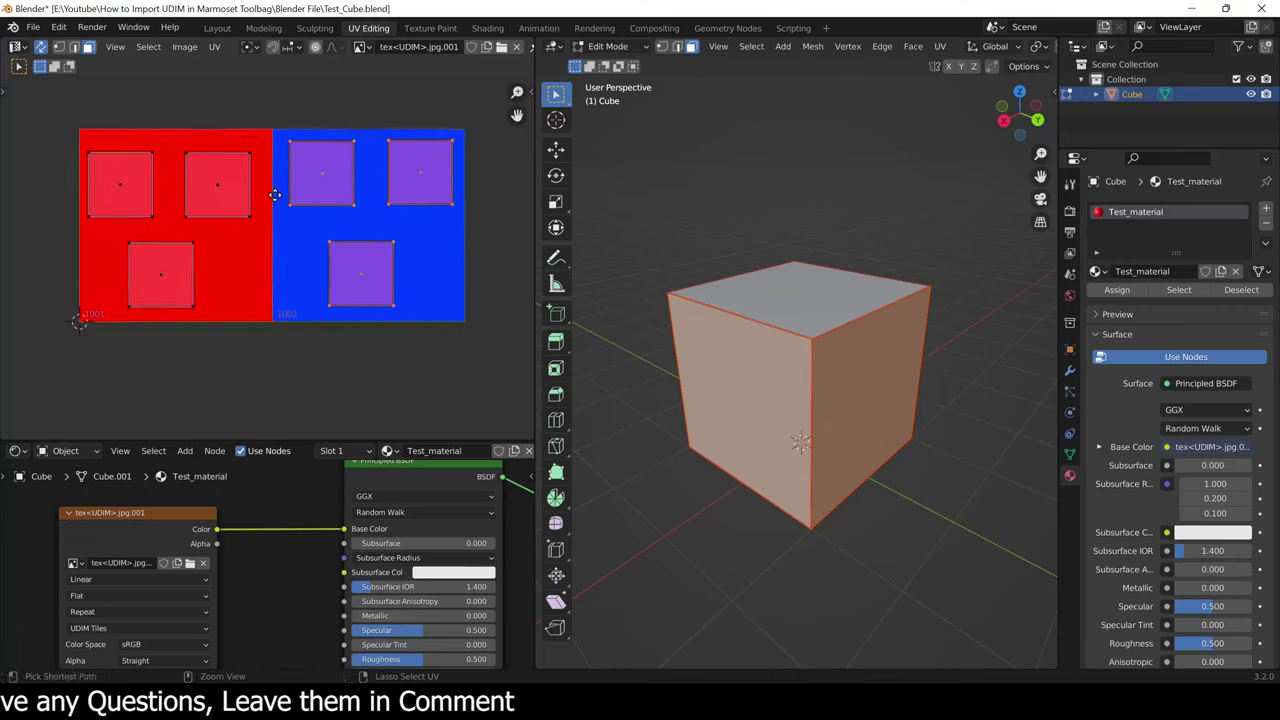
Reselect the three islands on the red tile, then the three on the blue tile.
{"action": "left_click", "coordinate": [251, 101]}
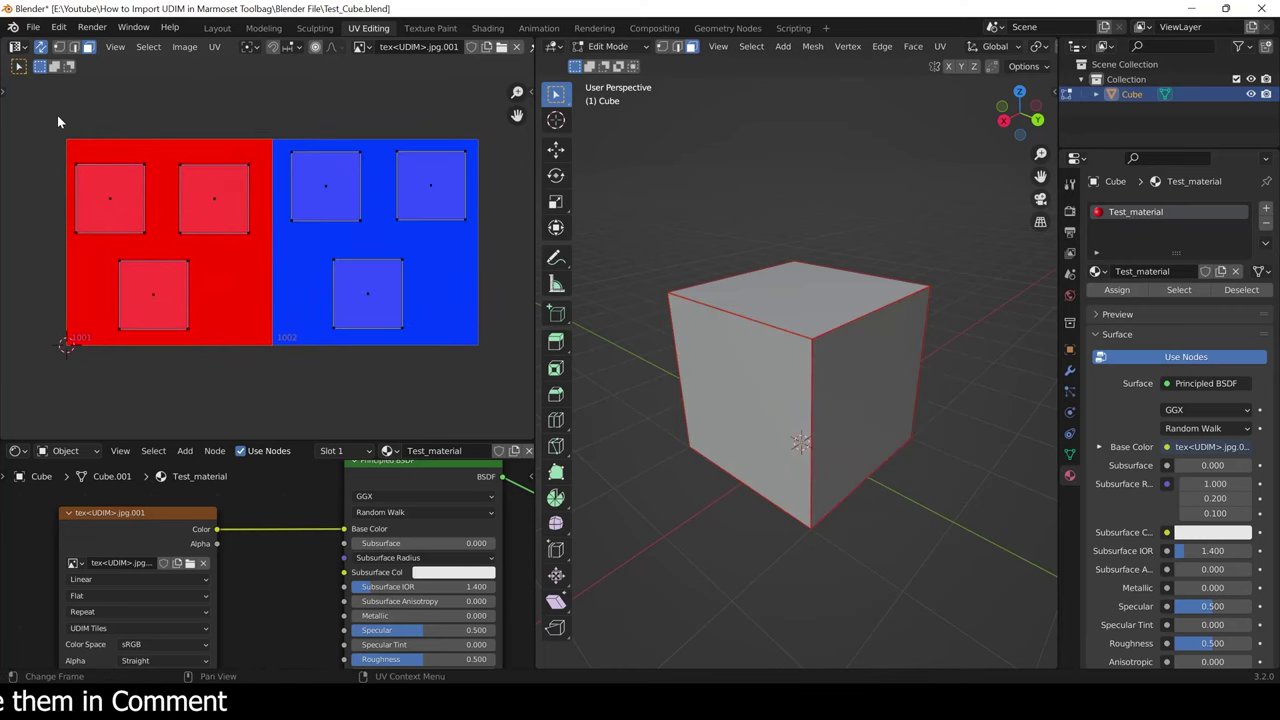
{"action": "left_click_drag", "start_coordinate": [57, 115], "coordinate": [249, 331]}
{"action": "middle_click_drag", "start_coordinate": [929, 338], "coordinate": [752, 323]}
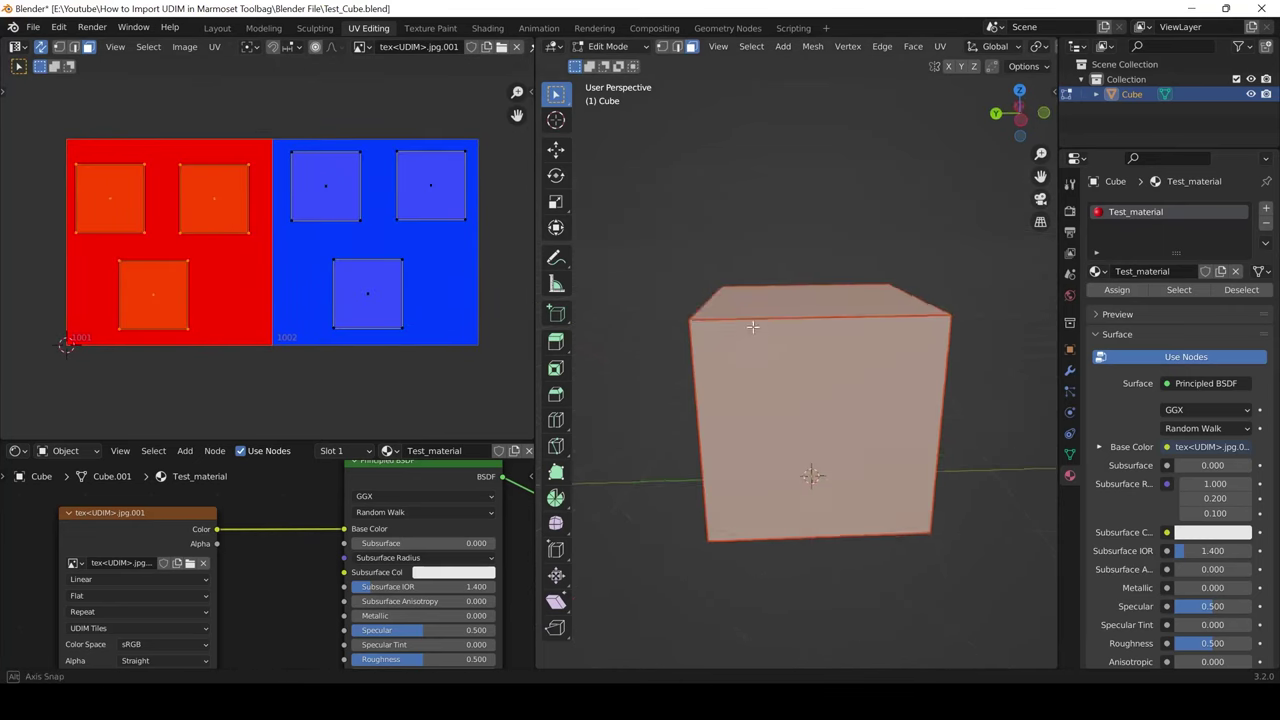
{"action": "left_click_drag", "start_coordinate": [255, 124], "coordinate": [468, 354]}
{"action": "mouse_move", "coordinate": [720, 350]}
{"action": "middle_mouse_down"}
{"action": "mouse_move", "coordinate": [752, 342]}
{"action": "mouse_move", "coordinate": [720, 180]}
{"action": "middle_mouse_up"}
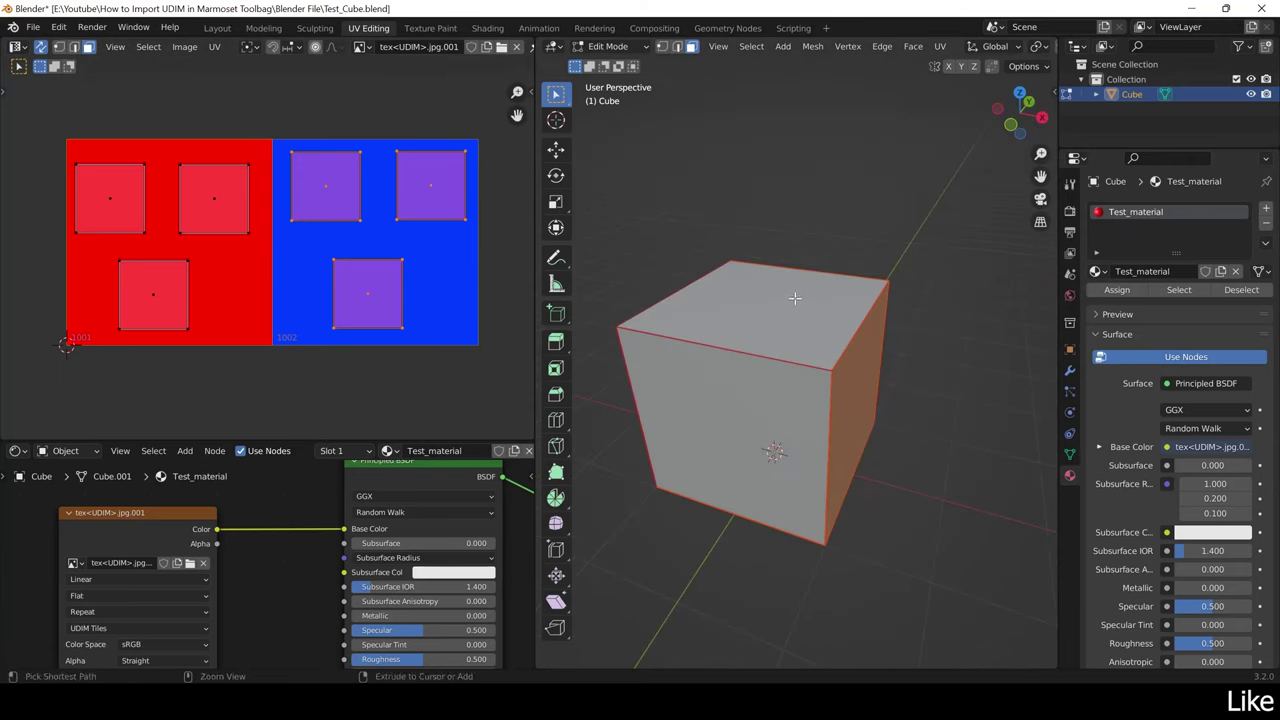
View the cube in Material Preview with overlays hidden to check the red and blue faces.
{"action": "key", "text": "z"}
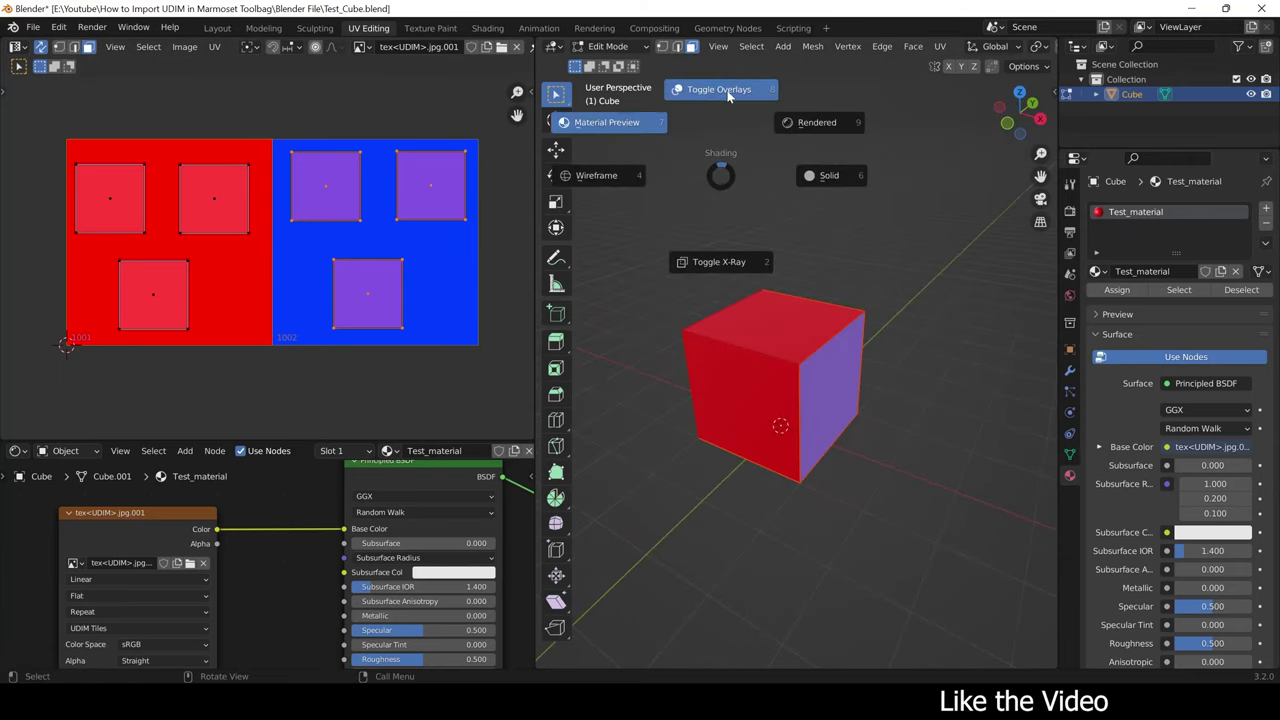
{"action": "left_click", "coordinate": [728, 90]}
{"action": "mouse_move", "coordinate": [817, 337]}
{"action": "middle_mouse_down"}
{"action": "mouse_move", "coordinate": [743, 283]}
{"action": "mouse_move", "coordinate": [823, 332]}
{"action": "mouse_move", "coordinate": [843, 380]}
{"action": "mouse_move", "coordinate": [814, 349]}
{"action": "mouse_move", "coordinate": [786, 420]}
{"action": "mouse_move", "coordinate": [724, 322]}
{"action": "mouse_move", "coordinate": [783, 337]}
{"action": "mouse_move", "coordinate": [751, 343]}
{"action": "middle_mouse_up"}
Return to Solid shading, restore the overlays and go back to Object Mode.
{"action": "key", "text": "z"}
{"action": "left_click", "coordinate": [921, 353]}
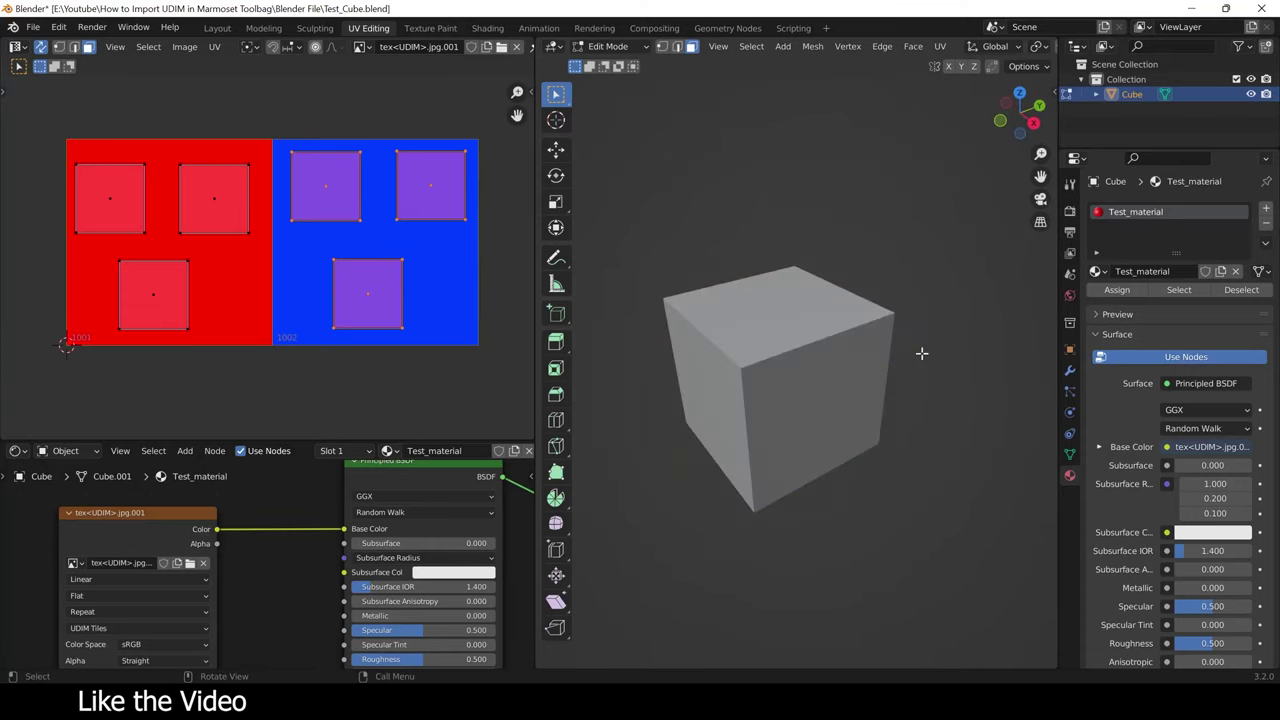
{"action": "key", "text": "shift+alt+z"}
{"action": "key", "text": "Tab"}
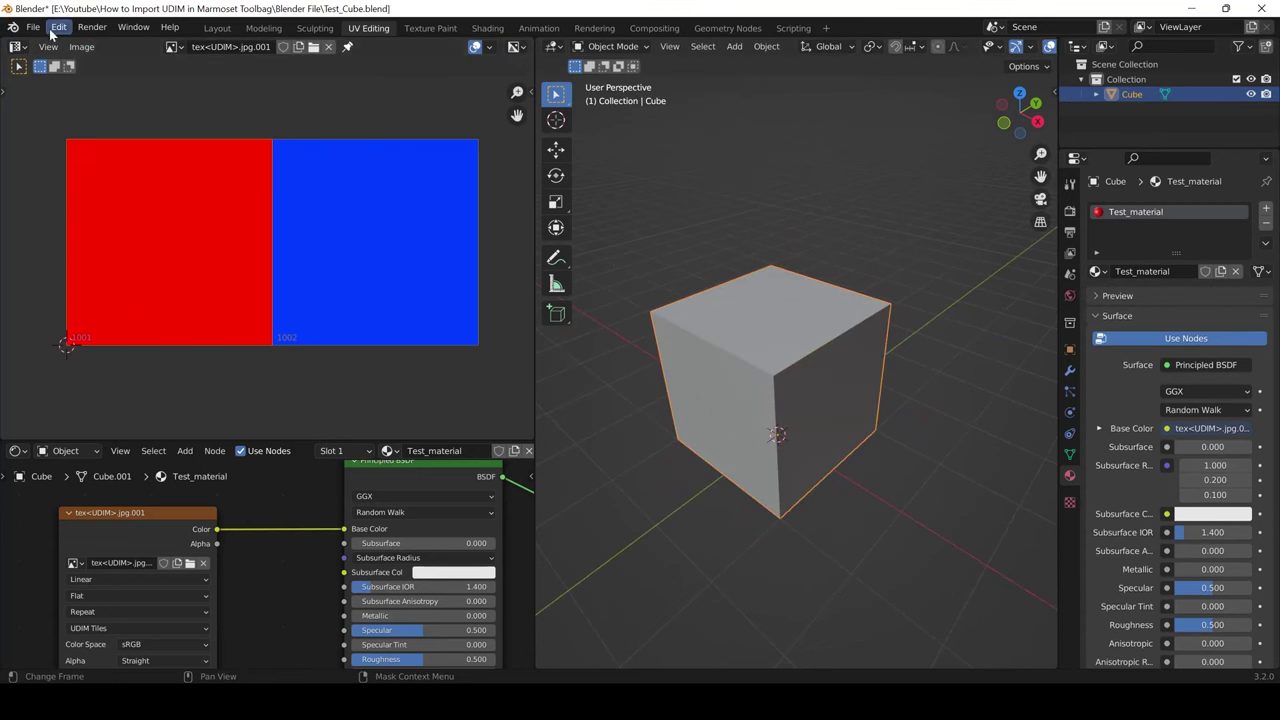
Export the cube as an FBX file, Test_Cube.fbx, into the Fbx folder.
{"action": "left_click", "coordinate": [33, 27]}
{"action": "mouse_move", "coordinate": [58, 244]}
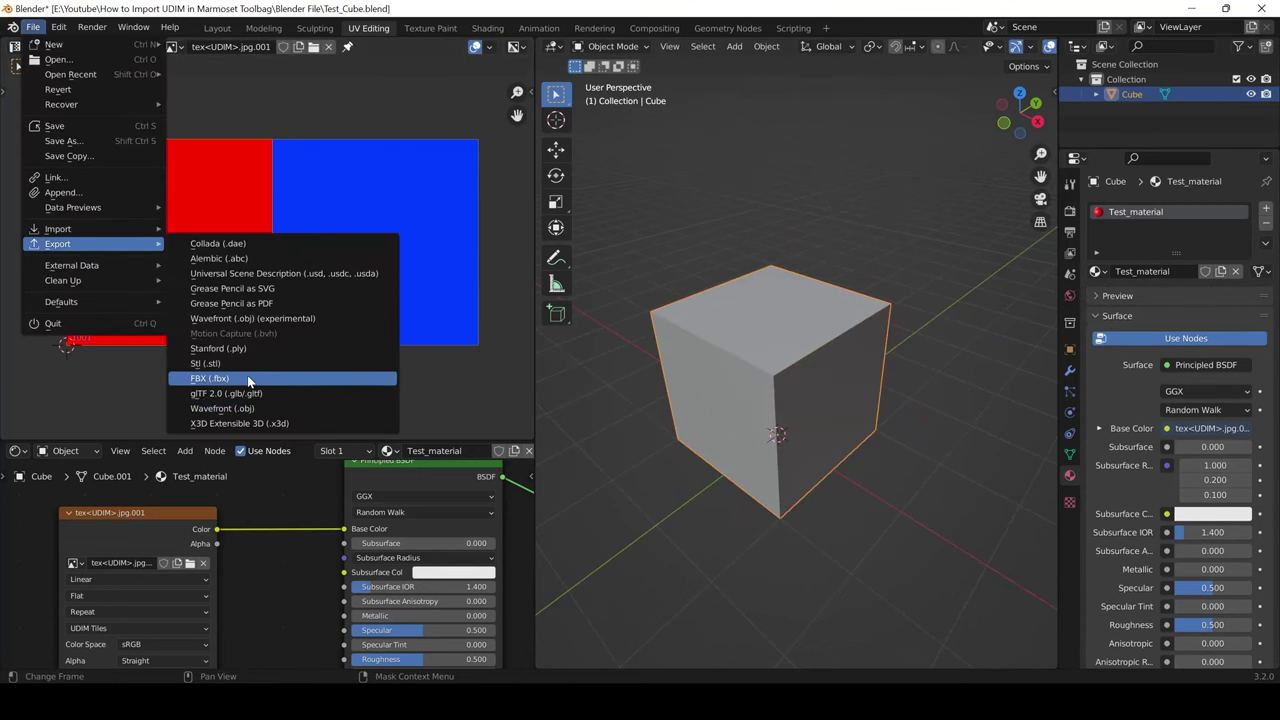
{"action": "left_click", "coordinate": [247, 375]}
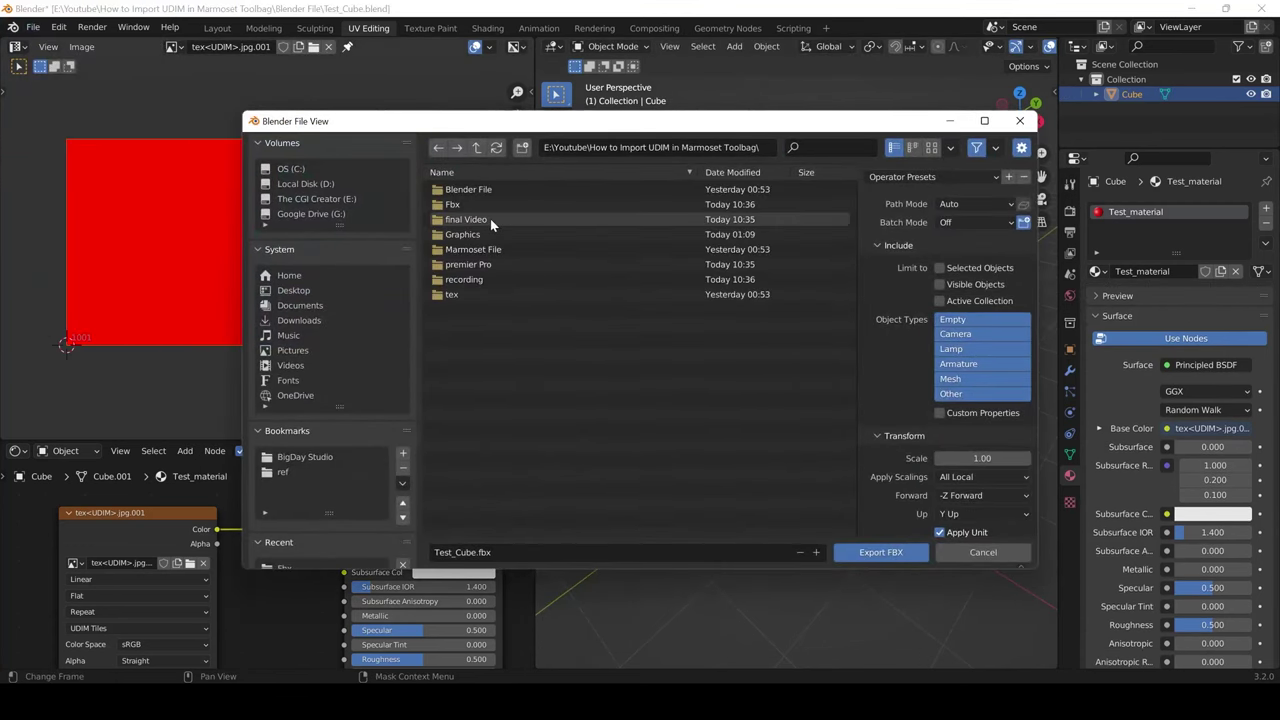
{"action": "double_click", "coordinate": [452, 204]}
{"action": "left_click", "coordinate": [881, 556]}
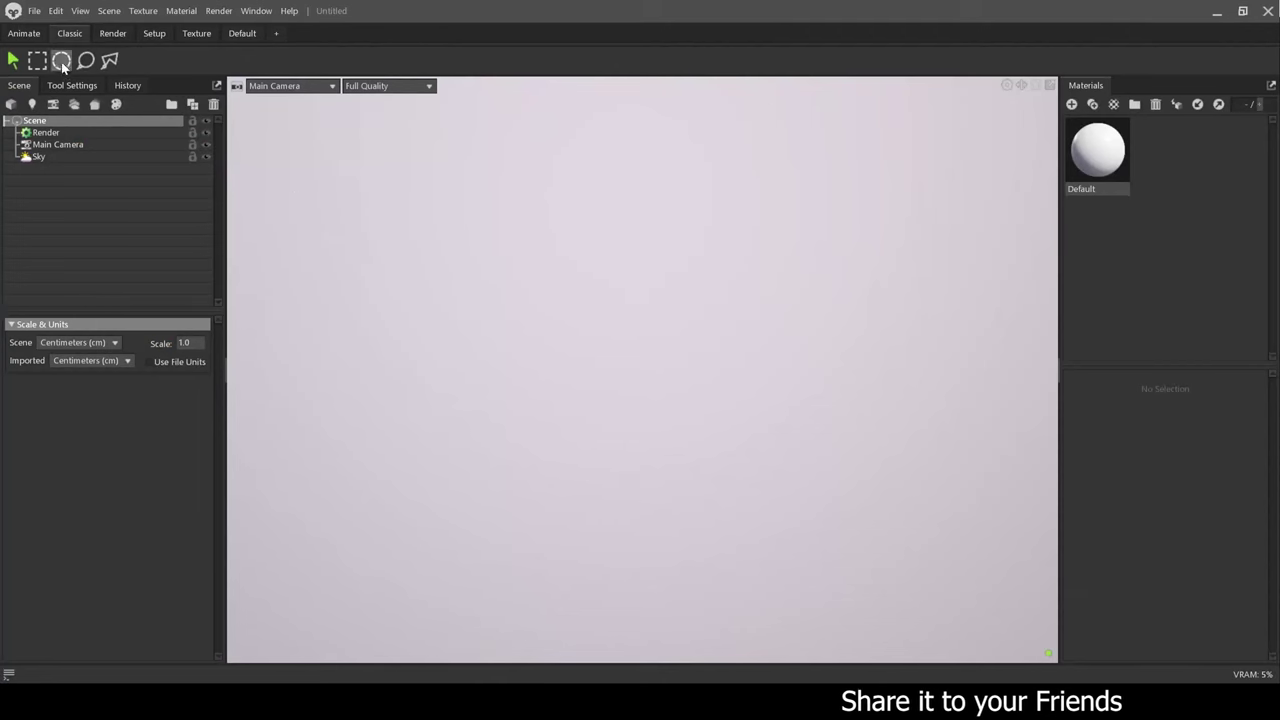
Import Test_Cube.fbx from the Fbx folder and orbit in to inspect the grey cube.
{"action": "left_click", "coordinate": [34, 11]}
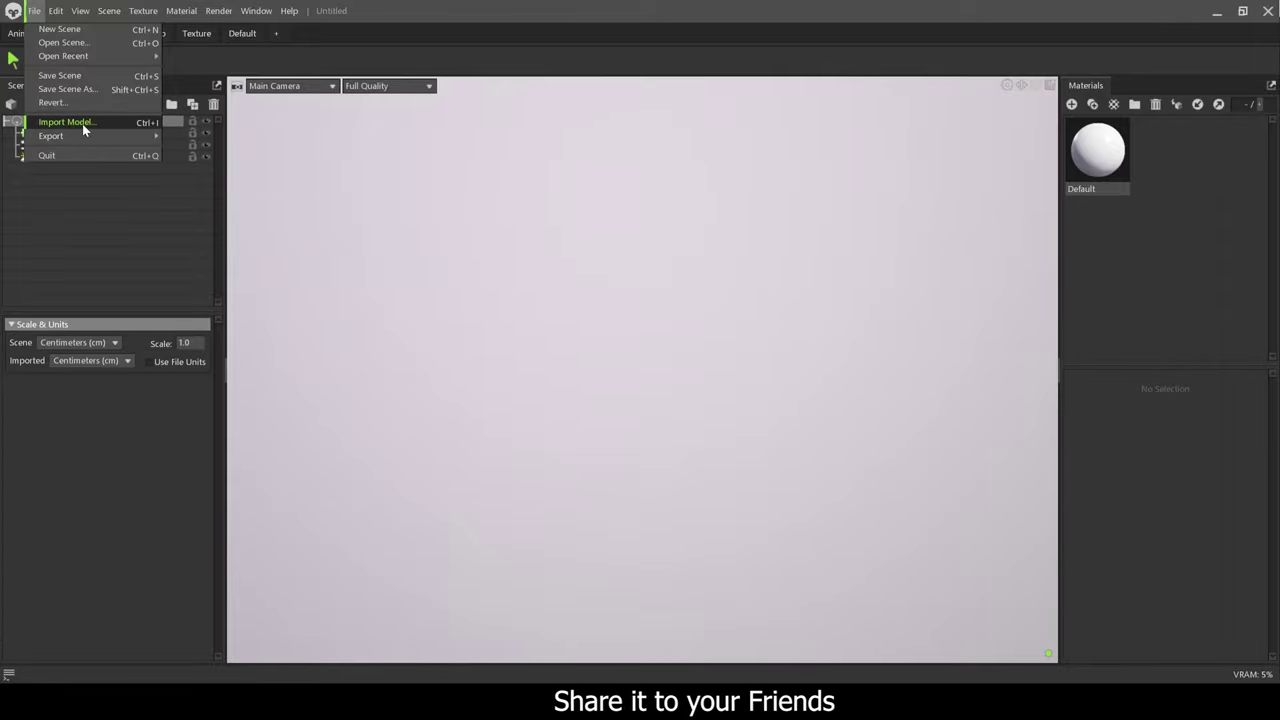
{"action": "left_click", "coordinate": [82, 123]}
{"action": "left_click", "coordinate": [560, 124]}
{"action": "double_click", "coordinate": [358, 226]}
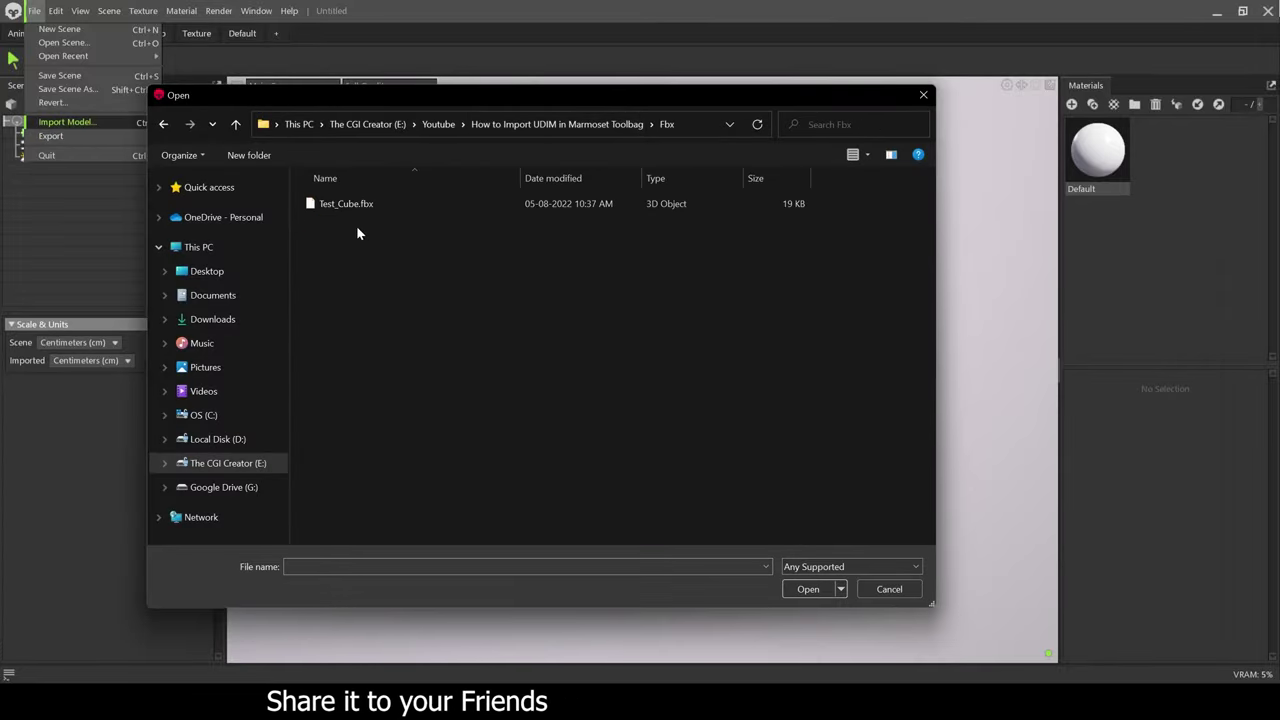
{"action": "double_click", "coordinate": [358, 210]}
{"action": "mouse_move", "coordinate": [631, 309]}
{"action": "left_mouse_down"}
{"action": "mouse_move", "coordinate": [594, 249]}
{"action": "mouse_move", "coordinate": [663, 277]}
{"action": "left_mouse_up"}
{"action": "mouse_move", "coordinate": [663, 277]}
{"action": "right_mouse_down"}
{"action": "mouse_move", "coordinate": [651, 234]}
{"action": "mouse_move", "coordinate": [674, 349]}
{"action": "right_mouse_up"}
{"action": "left_click_drag", "start_coordinate": [674, 349], "coordinate": [625, 338]}
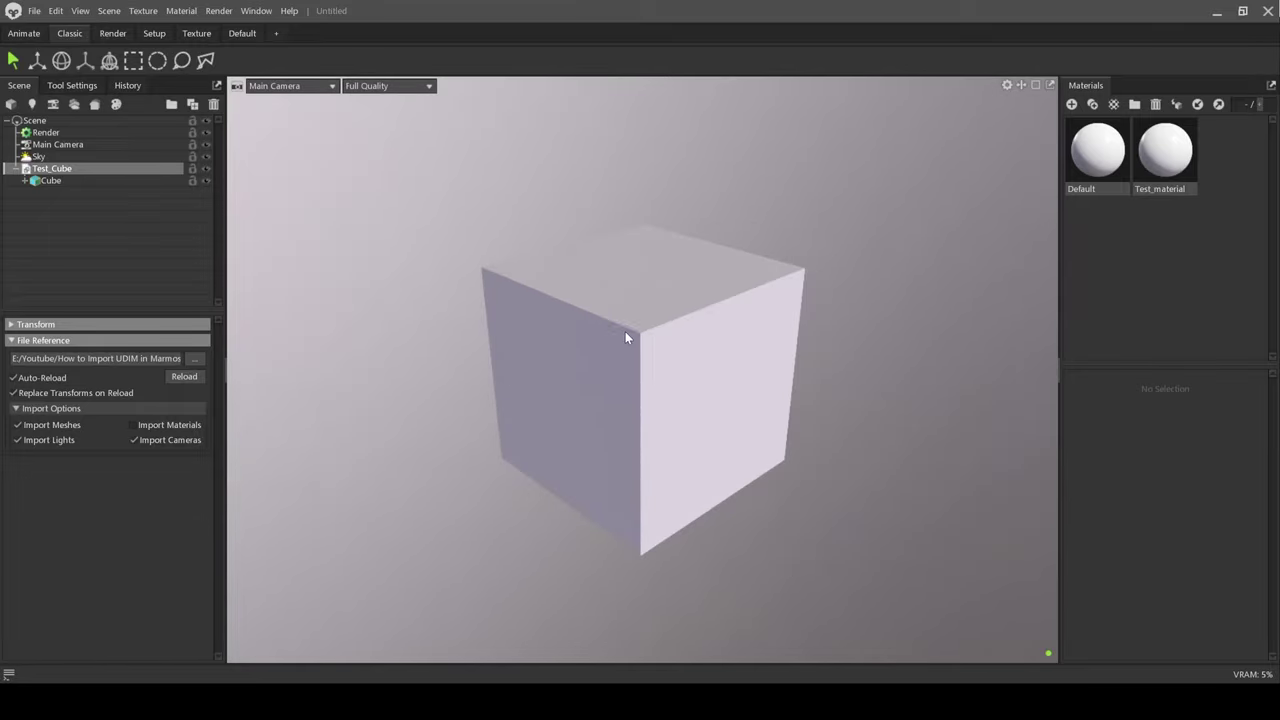
Select Test_material and load tex/tex1001.jpg as its albedo map.
{"action": "left_click", "coordinate": [1166, 166]}
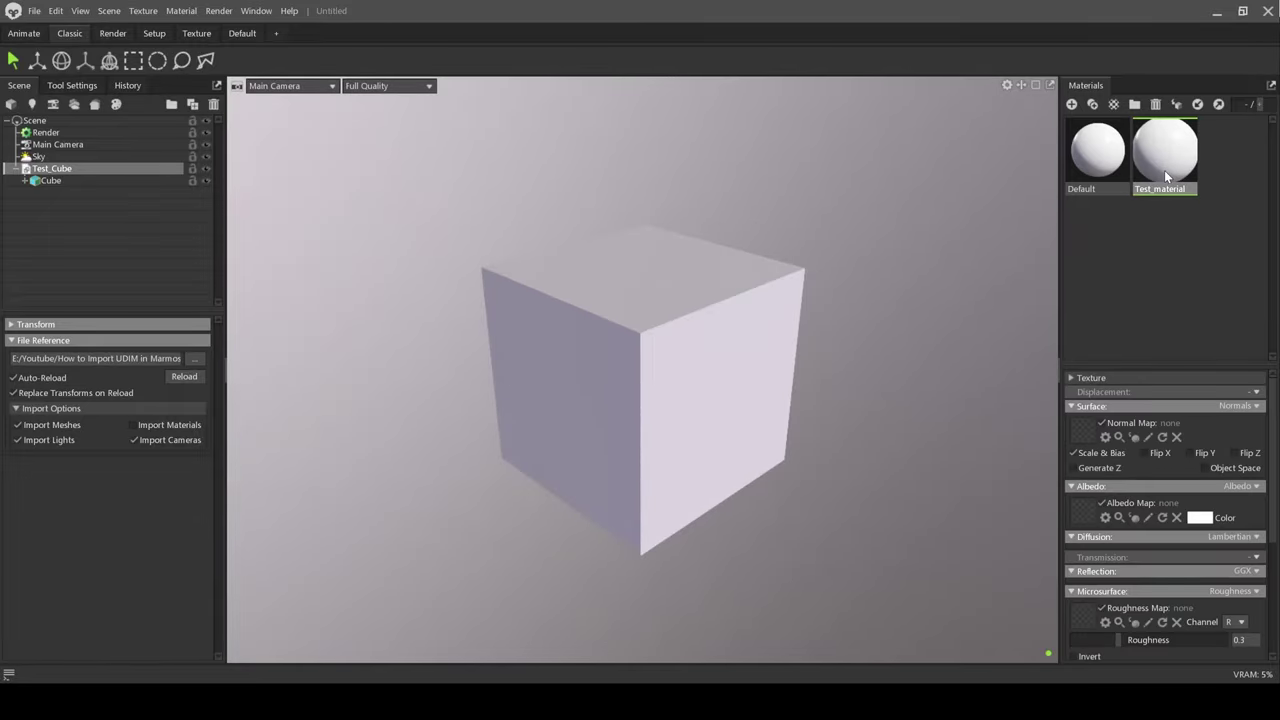
{"action": "left_click", "coordinate": [1083, 514]}
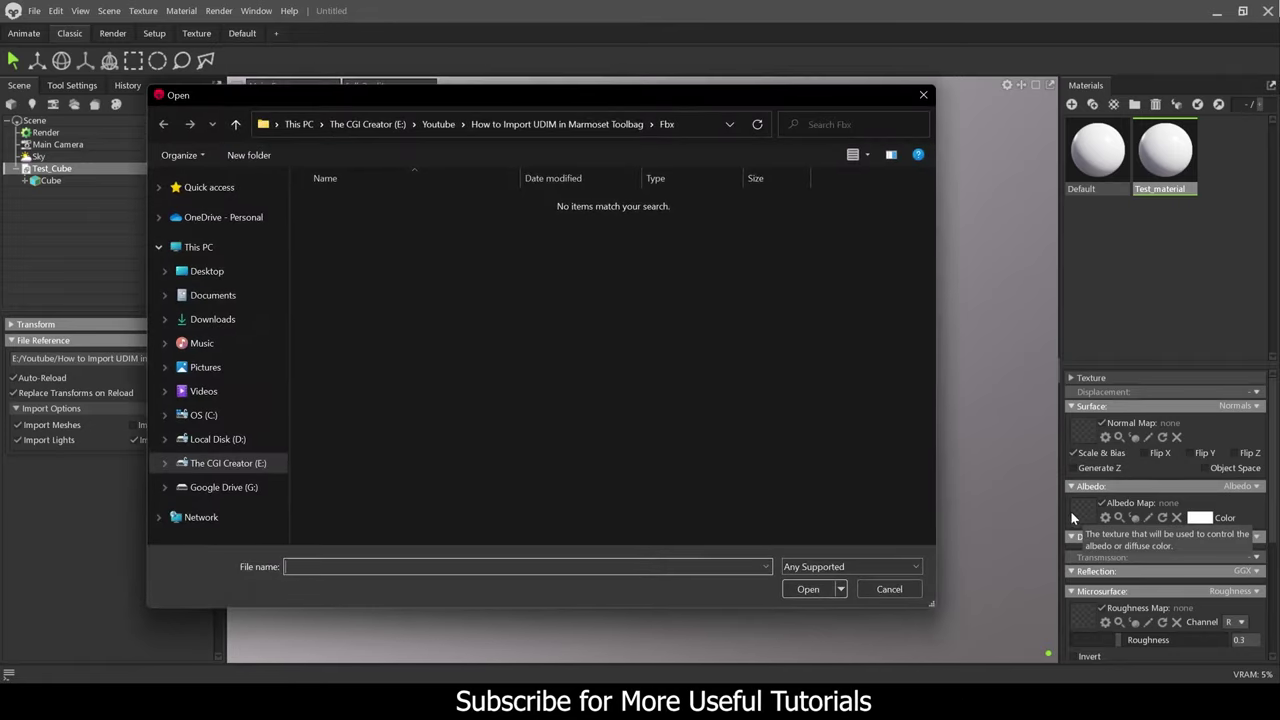
{"action": "left_click", "coordinate": [557, 124]}
{"action": "double_click", "coordinate": [340, 367]}
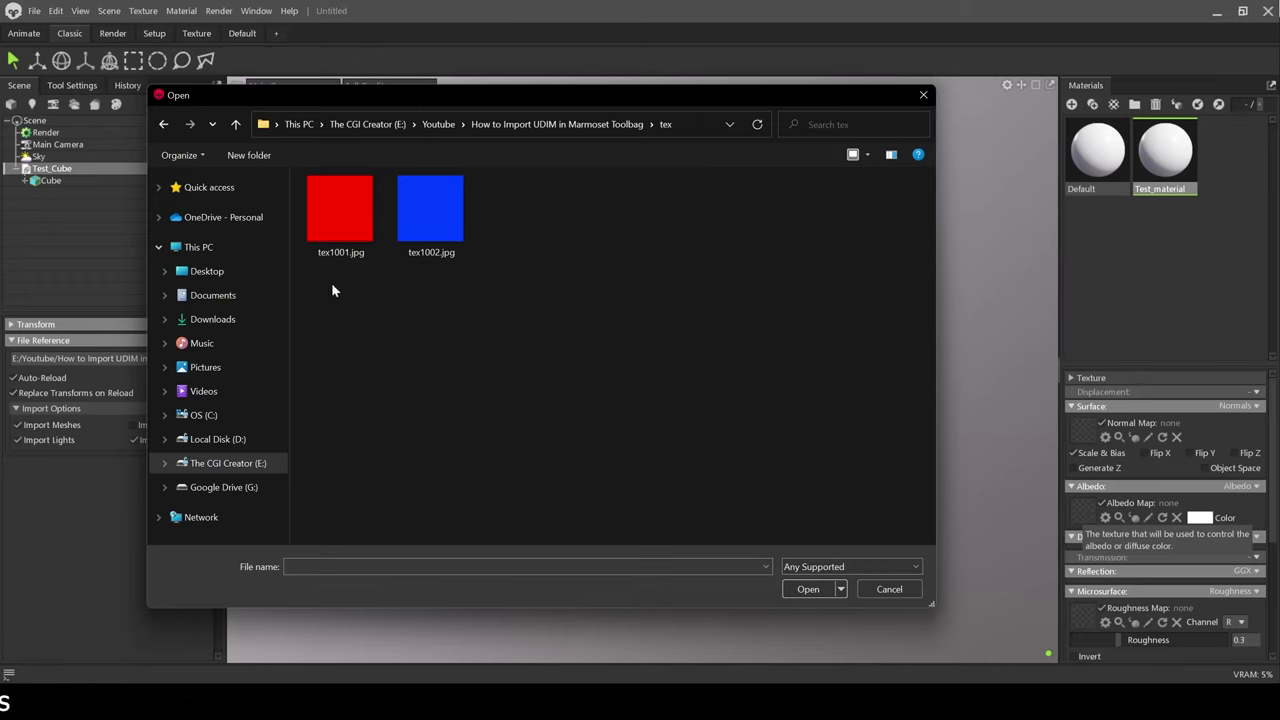
{"action": "left_click", "coordinate": [336, 206]}
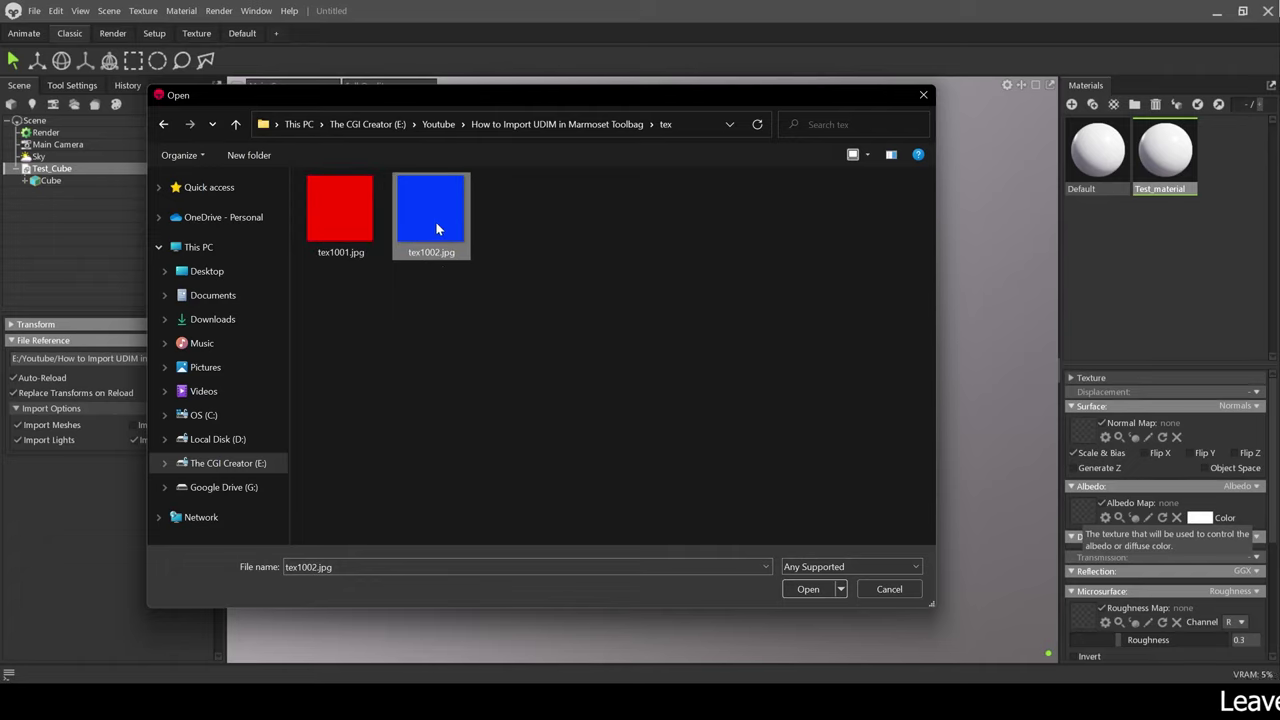
{"action": "left_click", "coordinate": [340, 210]}
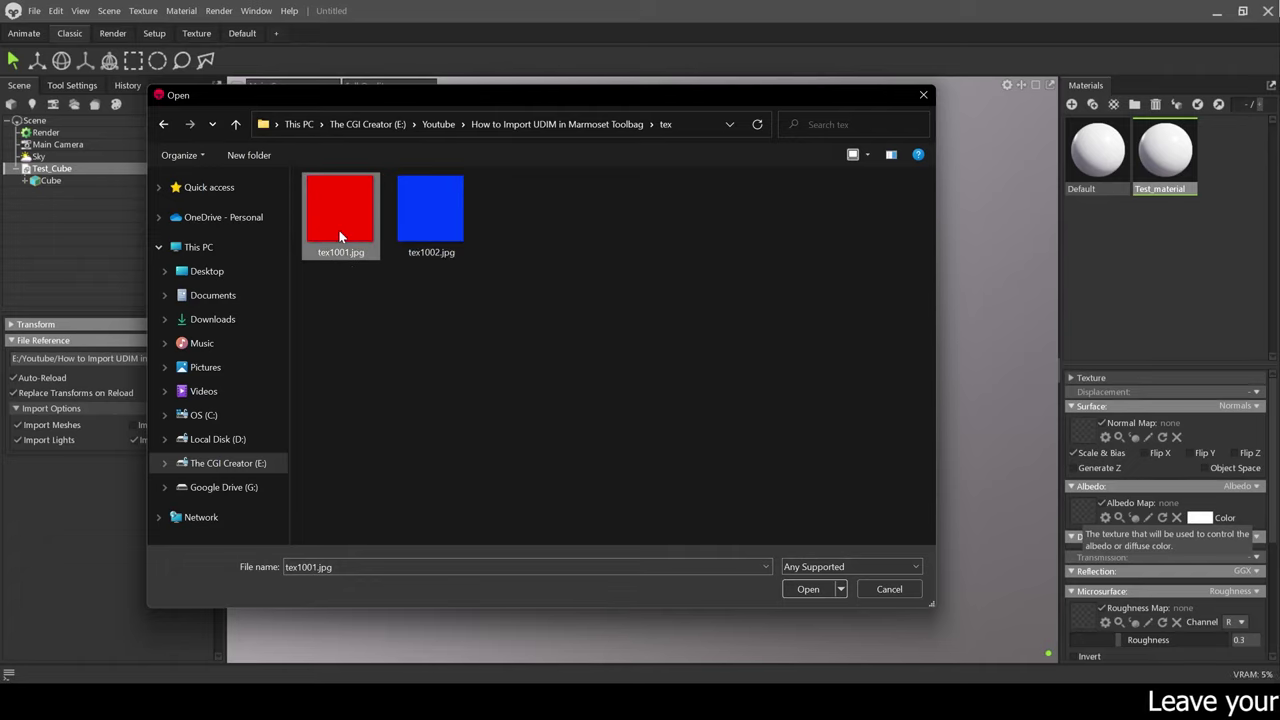
{"action": "left_click", "coordinate": [808, 589]}
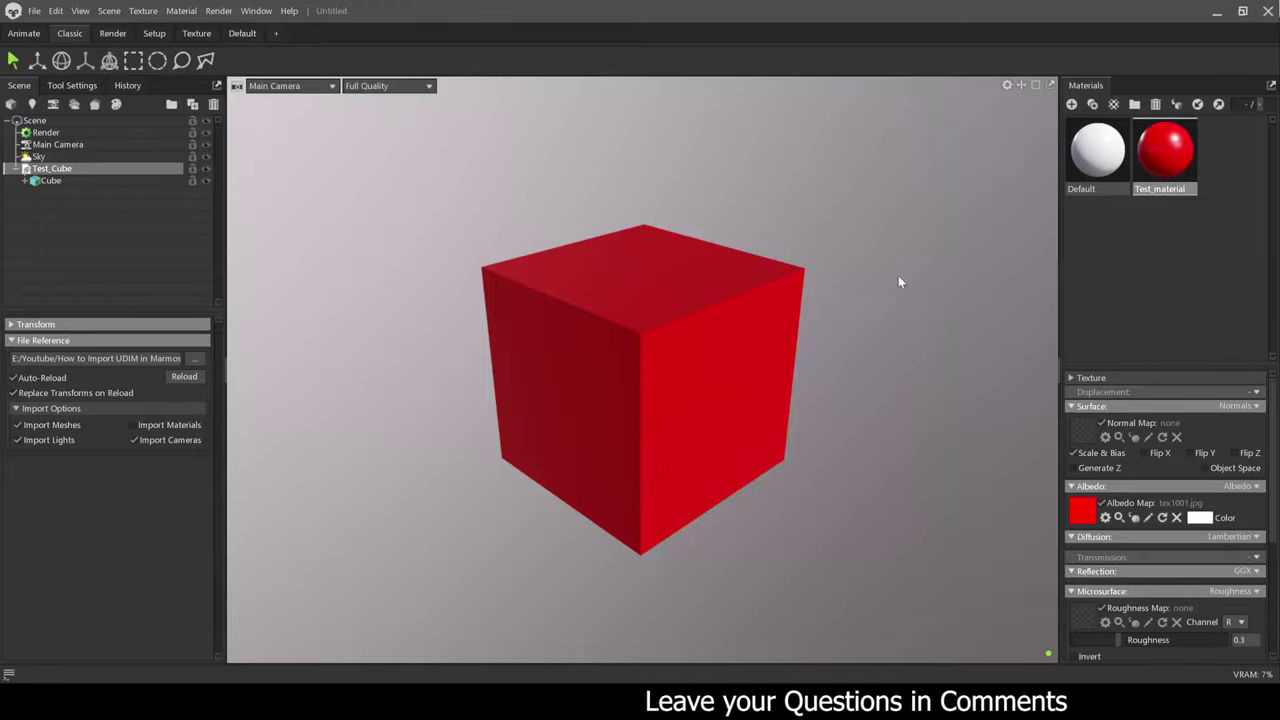
{"action": "mouse_move", "coordinate": [898, 275]}
{"action": "left_mouse_down"}
{"action": "mouse_move", "coordinate": [801, 317]}
{"action": "mouse_move", "coordinate": [741, 230]}
{"action": "mouse_move", "coordinate": [597, 298]}
{"action": "mouse_move", "coordinate": [614, 254]}
{"action": "mouse_move", "coordinate": [771, 306]}
{"action": "mouse_move", "coordinate": [666, 337]}
{"action": "mouse_move", "coordinate": [731, 323]}
{"action": "mouse_move", "coordinate": [706, 297]}
{"action": "mouse_move", "coordinate": [560, 283]}
{"action": "mouse_move", "coordinate": [689, 307]}
{"action": "left_mouse_up"}
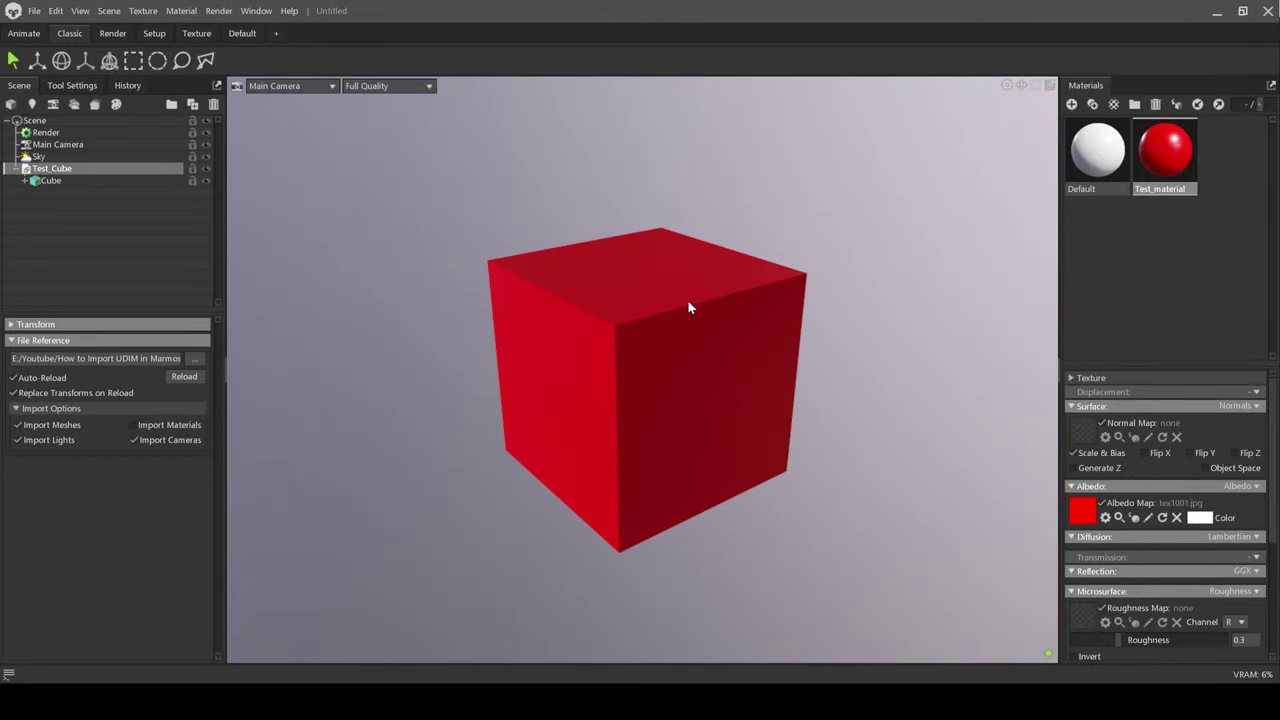
{"action": "mouse_move", "coordinate": [688, 305]}
{"action": "left_mouse_down"}
{"action": "mouse_move", "coordinate": [697, 251]}
{"action": "mouse_move", "coordinate": [740, 271]}
{"action": "mouse_move", "coordinate": [696, 338]}
{"action": "left_mouse_up"}
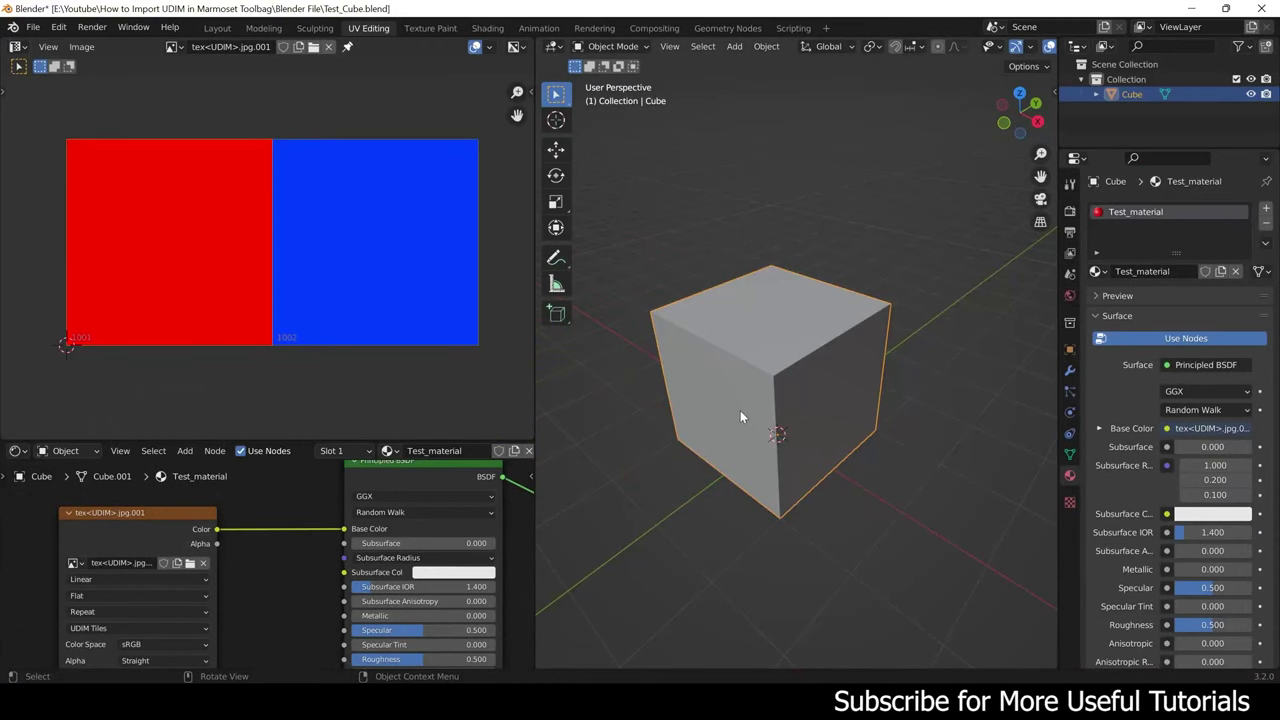
{"action": "middle_click_drag", "start_coordinate": [740, 410], "coordinate": [759, 388]}
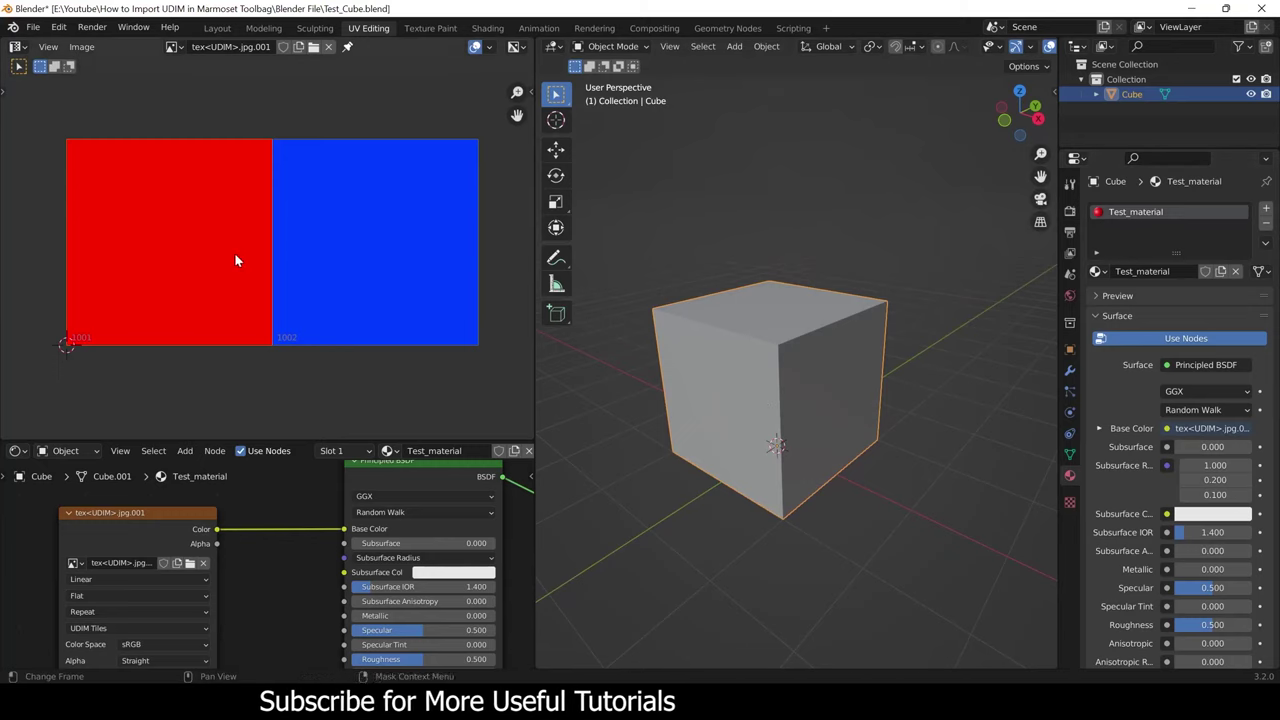
{"action": "scroll", "coordinate": [272, 277], "scroll_direction": "down", "scroll_amount": 1}
{"action": "middle_click_drag", "start_coordinate": [272, 277], "coordinate": [251, 229]}
{"action": "scroll", "coordinate": [249, 226], "scroll_direction": "down", "scroll_amount": 1}
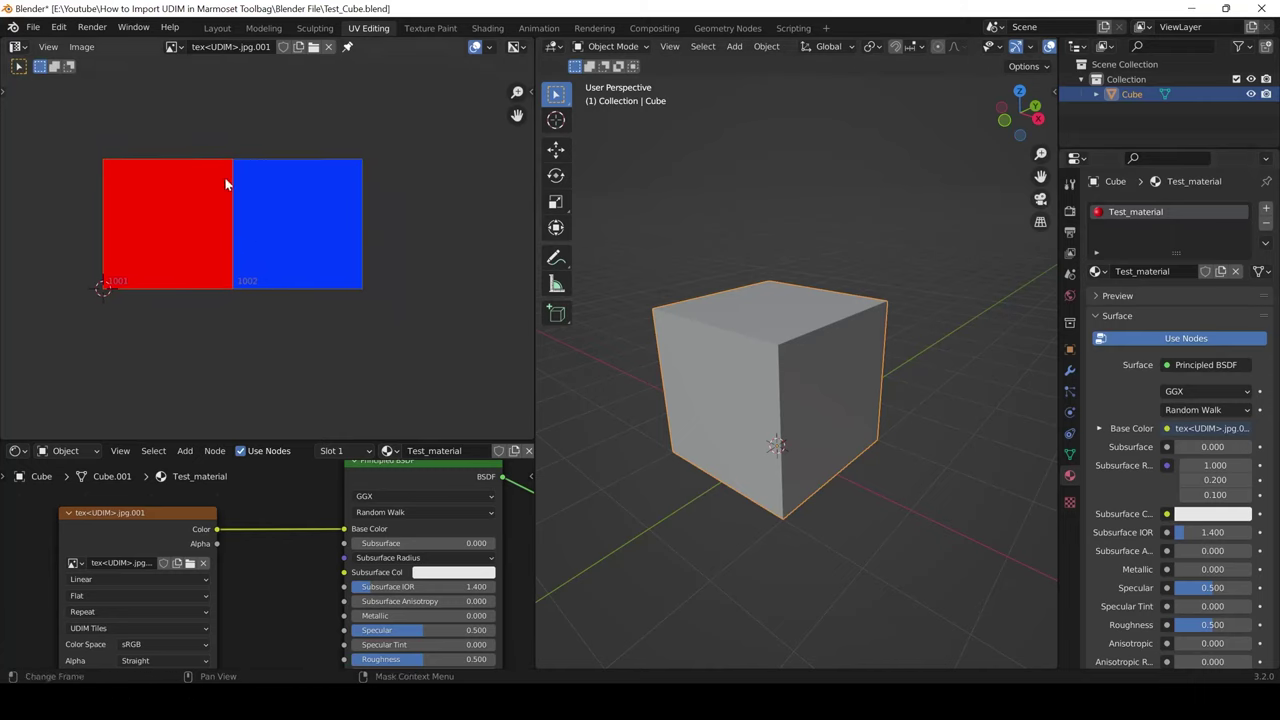
{"action": "mouse_move", "coordinate": [784, 319]}
{"action": "middle_mouse_down"}
{"action": "mouse_move", "coordinate": [756, 377]}
{"action": "mouse_move", "coordinate": [831, 352]}
{"action": "middle_mouse_up"}
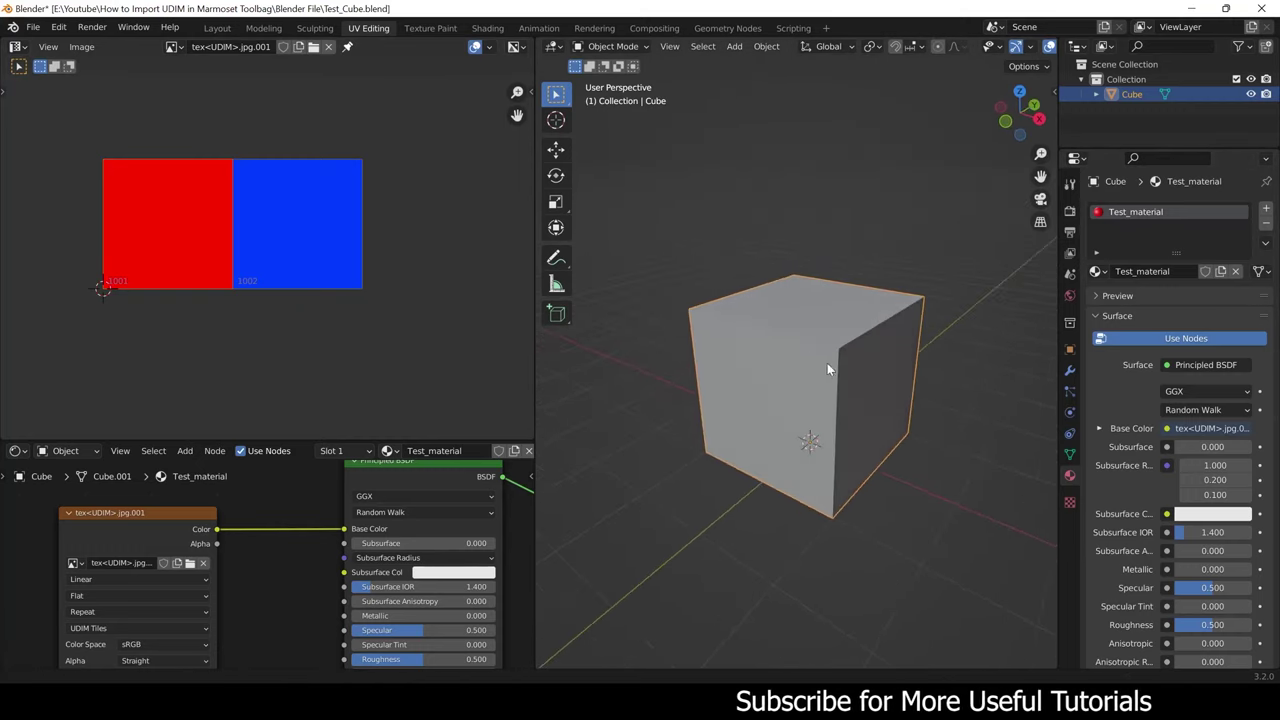
In Edit Mode, select the faces on the red tile, then the three faces on the blue tile.
{"action": "key", "text": "Tab"}
{"action": "left_click_drag", "start_coordinate": [57, 128], "coordinate": [227, 333]}
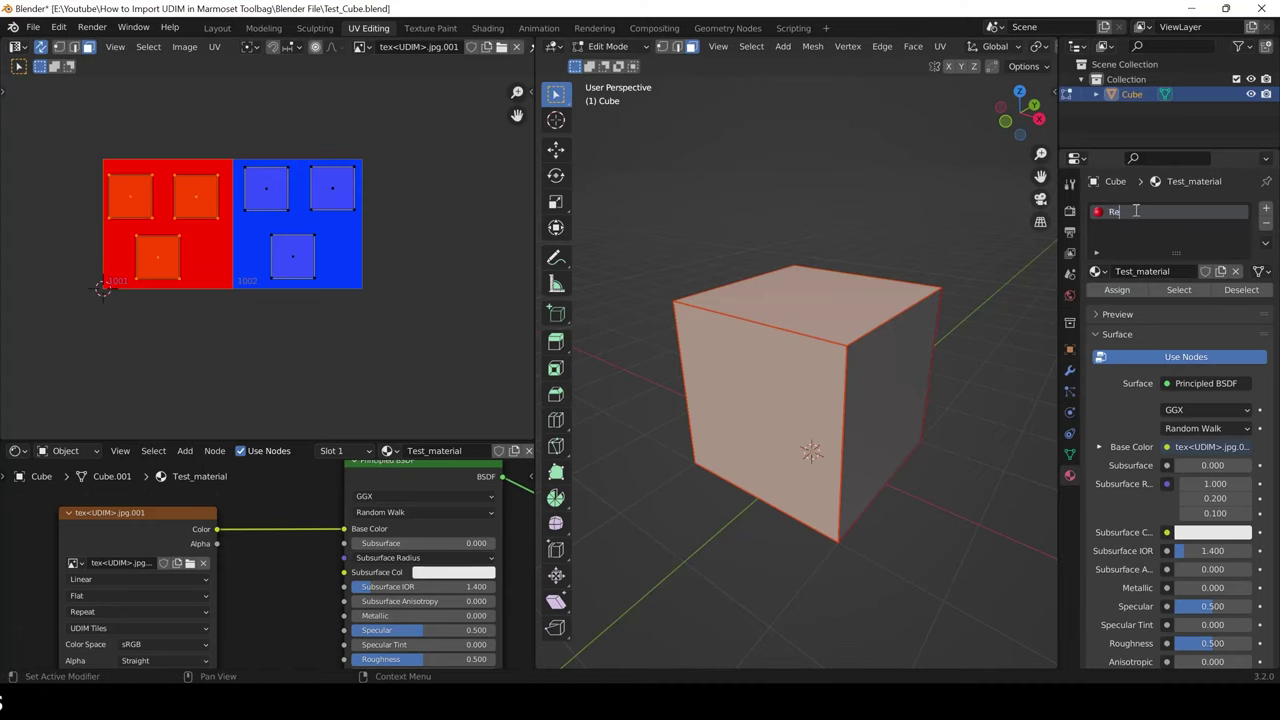
{"action": "middle_click_drag", "start_coordinate": [971, 194], "coordinate": [849, 322]}
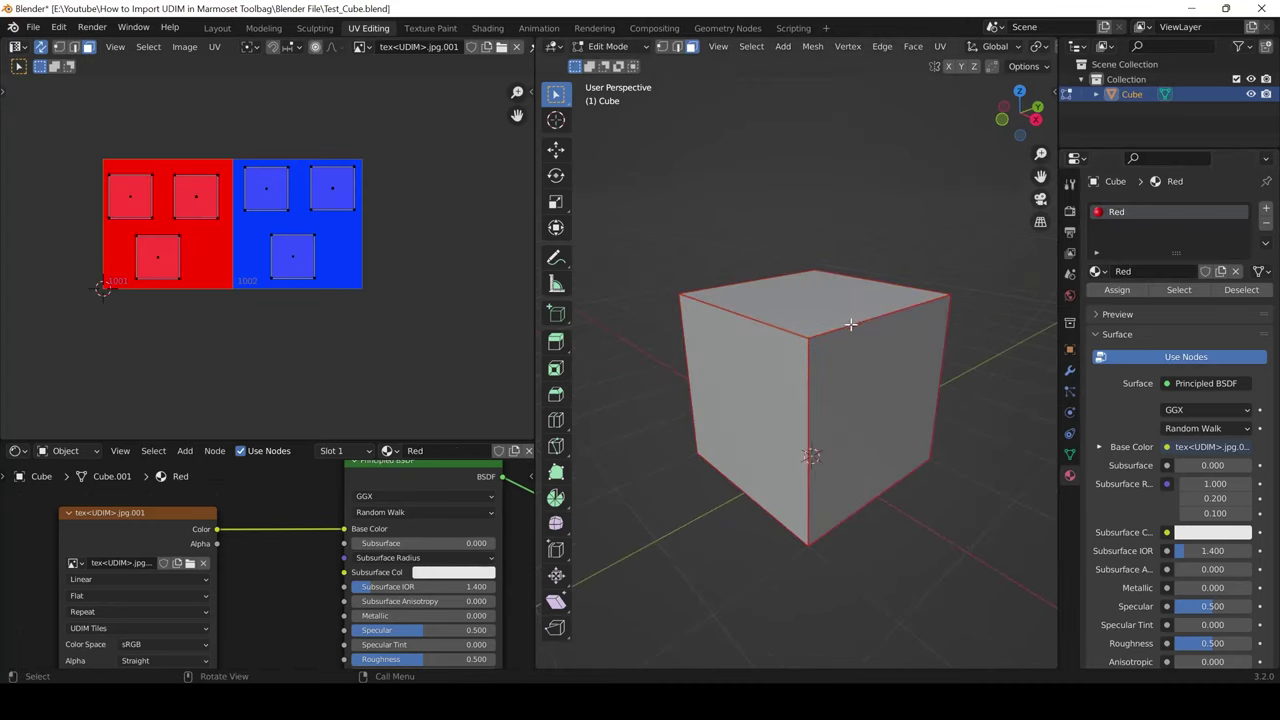
{"action": "left_click_drag", "start_coordinate": [224, 148], "coordinate": [418, 370]}
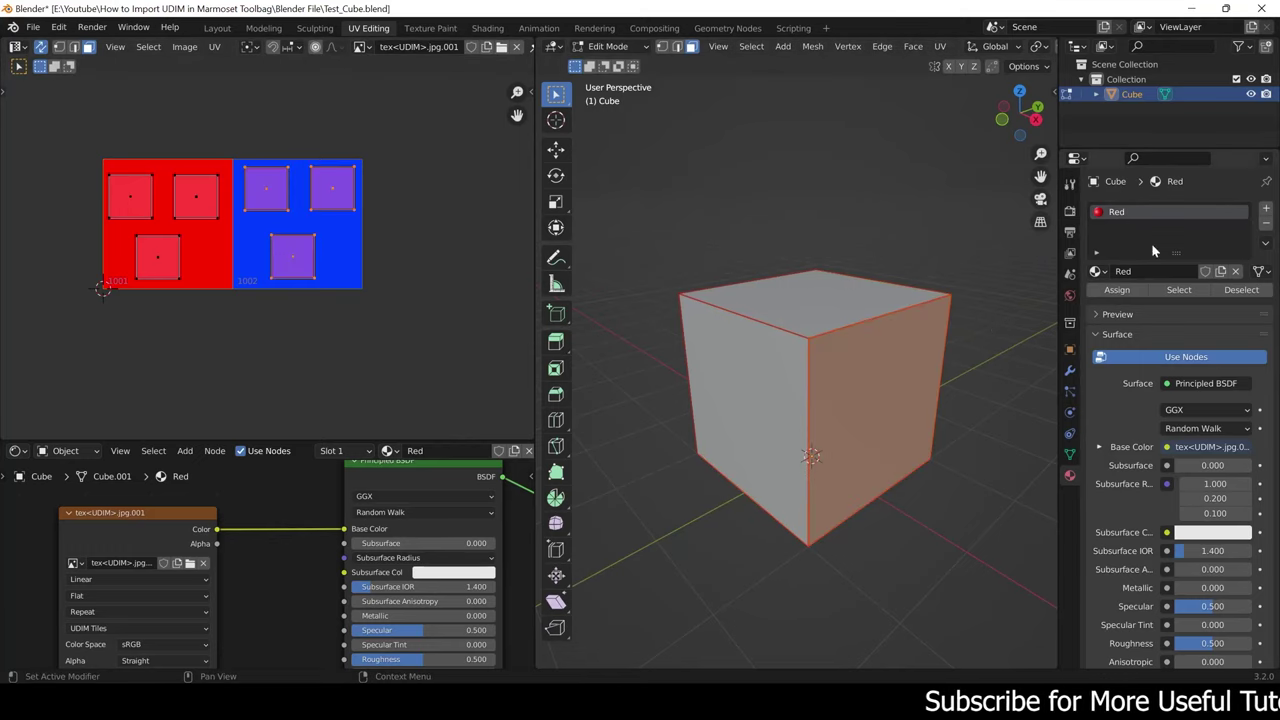
Add a second material slot with a new material named blue, then deselect and exit to Object Mode.
{"action": "left_click", "coordinate": [1266, 210]}
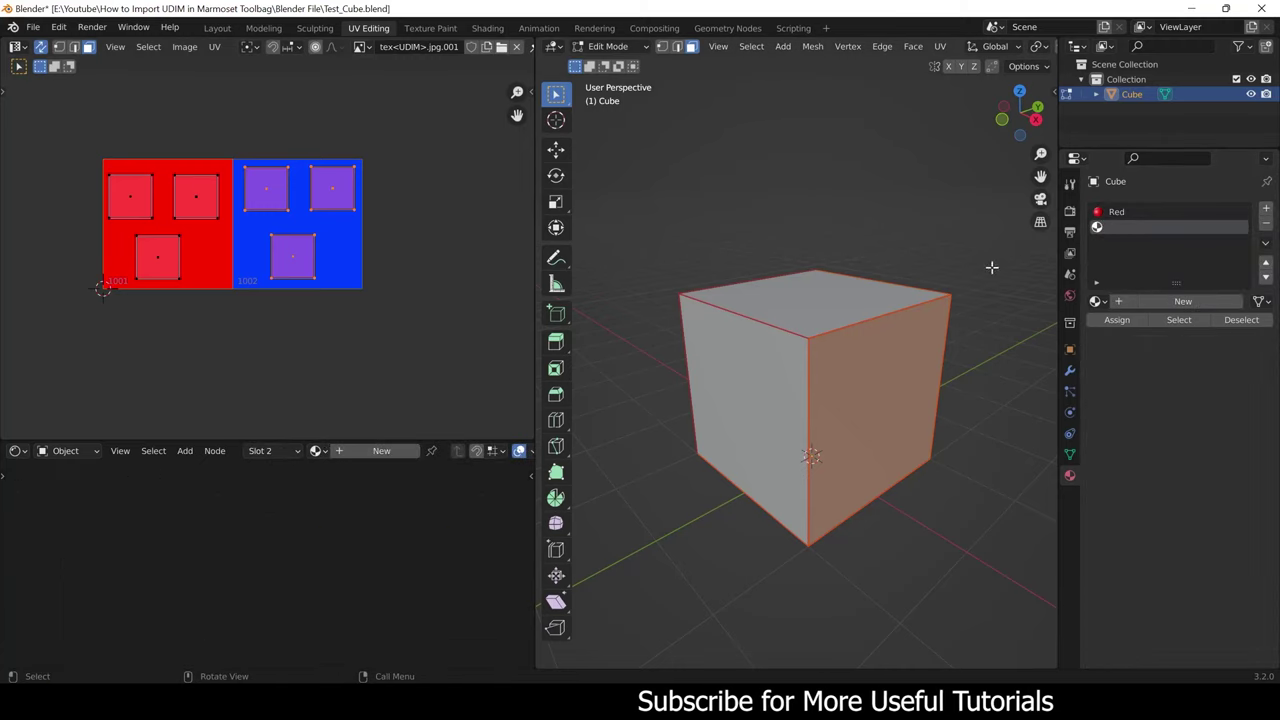
{"action": "left_click", "coordinate": [1099, 303]}
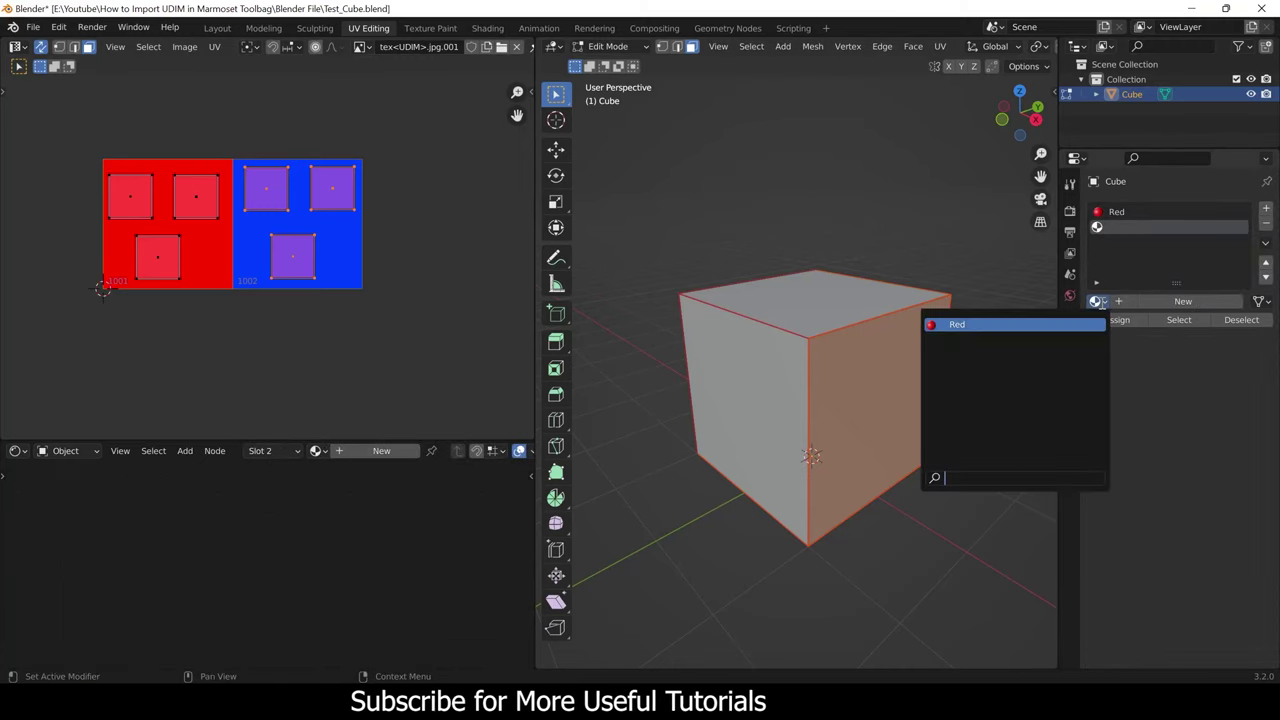
{"action": "left_click", "coordinate": [1140, 301]}
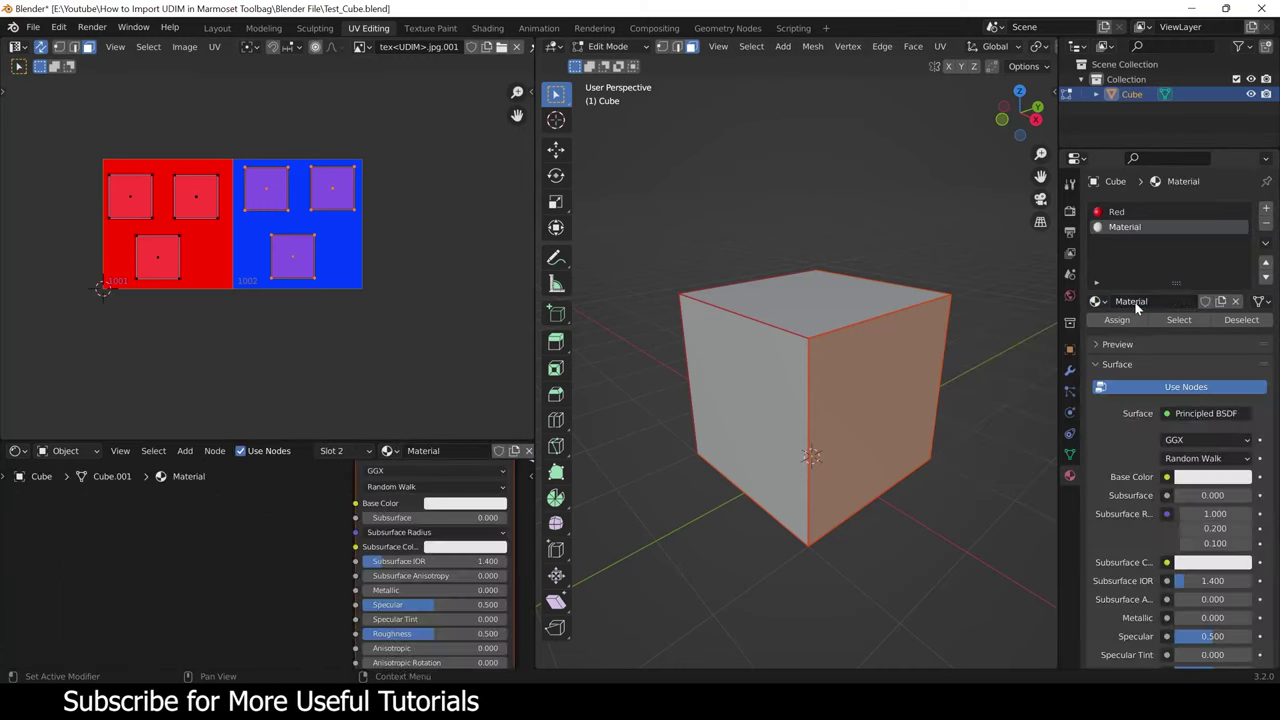
{"action": "double_click", "coordinate": [1141, 300]}
{"action": "type", "text": "blue"}
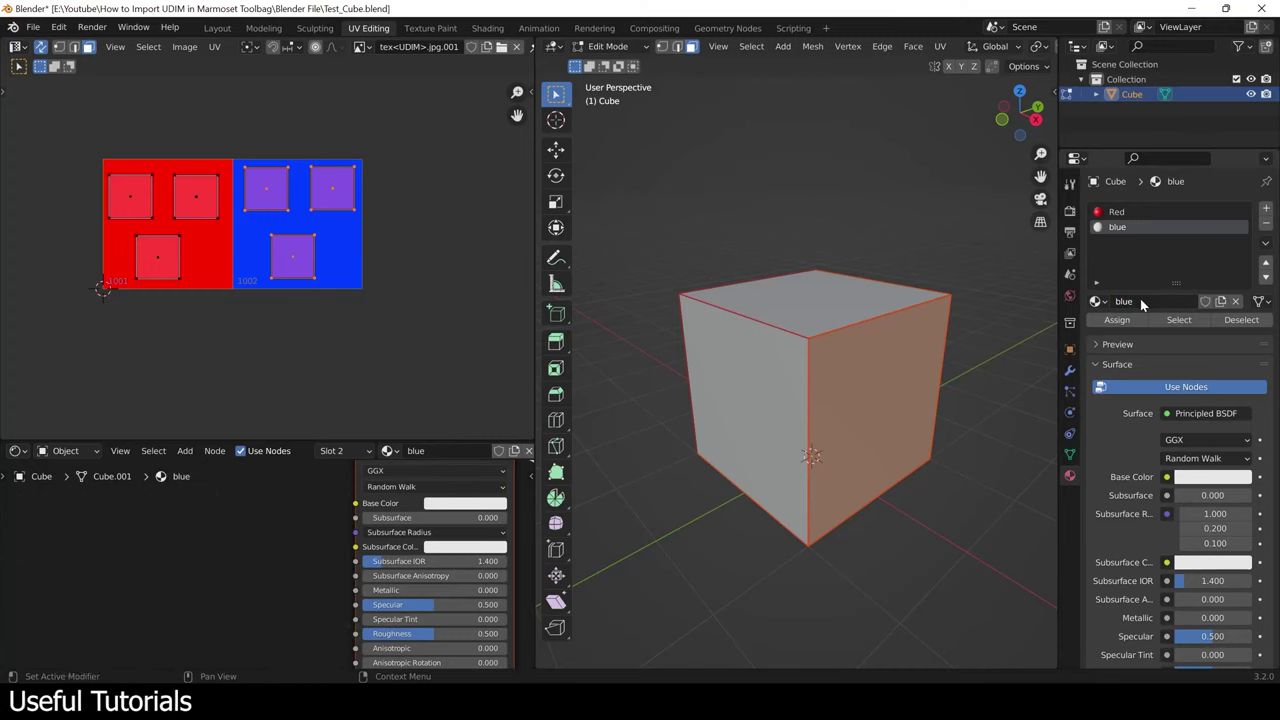
{"action": "key", "text": "alt+a"}
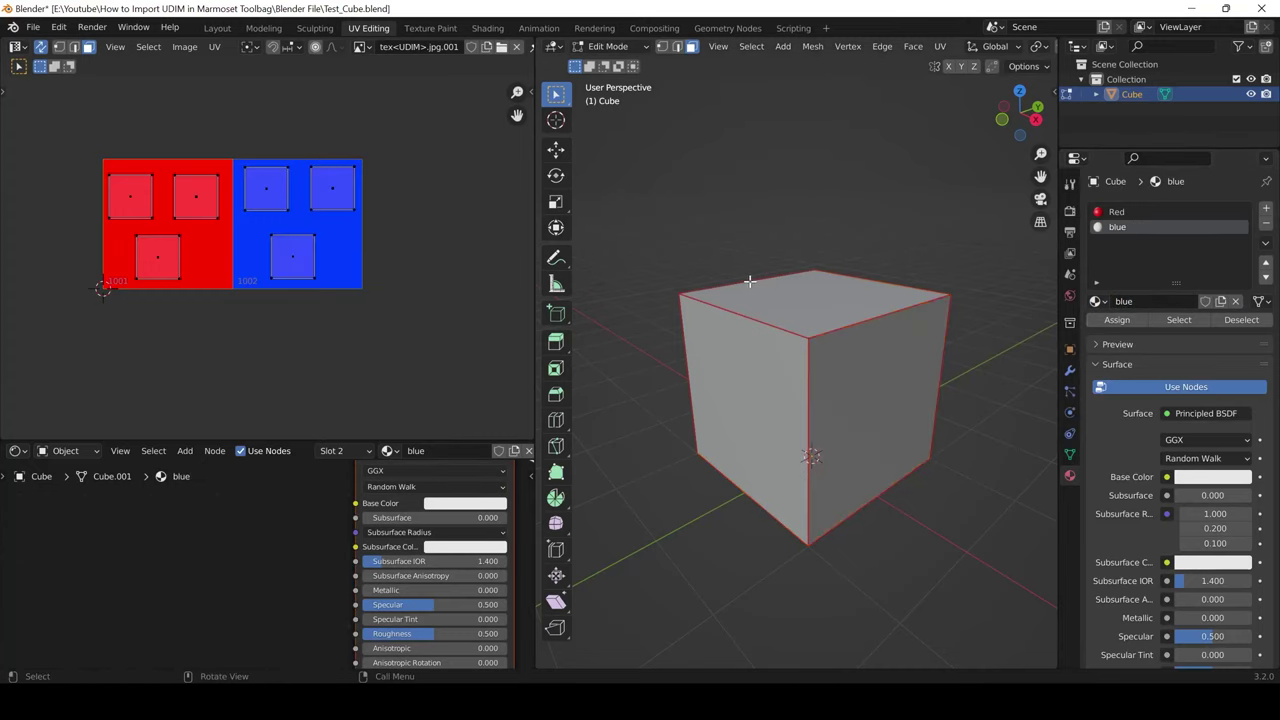
{"action": "key", "text": "Tab"}
{"action": "scroll", "coordinate": [254, 215], "scroll_direction": "down", "scroll_amount": 2}
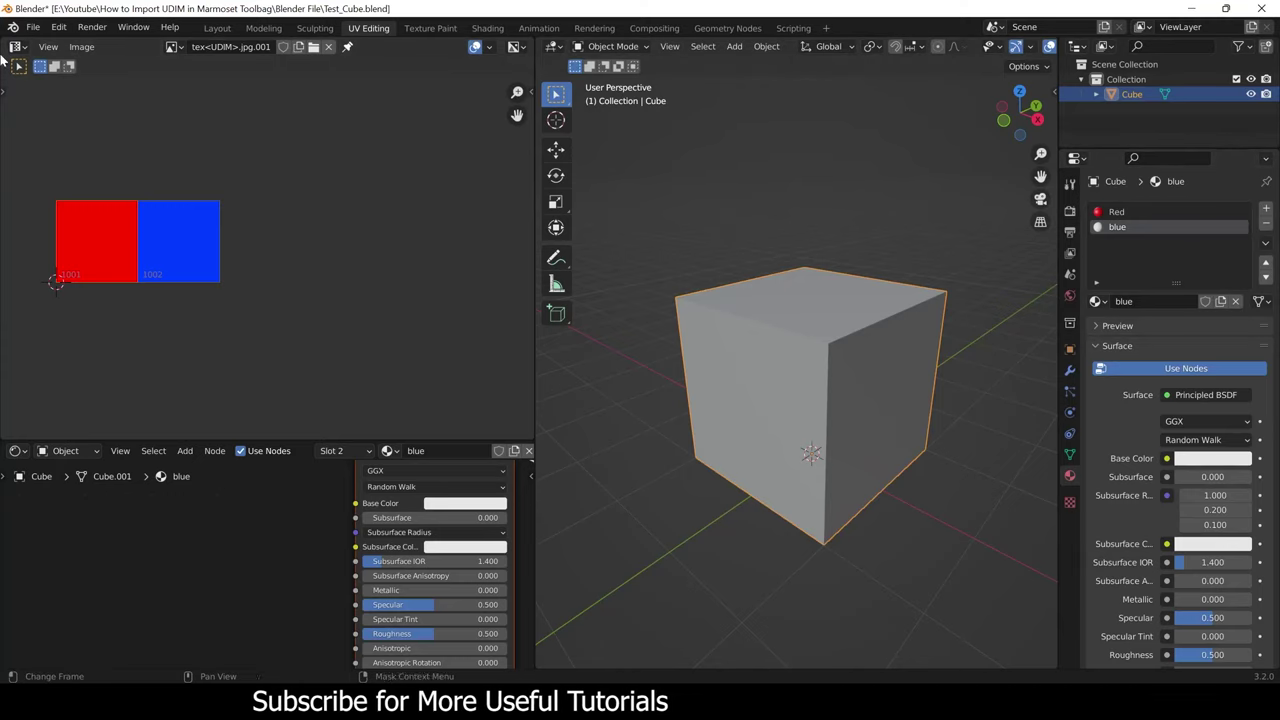
Export the two-material cube again as FBX into the Fbx folder.
{"action": "left_click", "coordinate": [32, 27]}
{"action": "mouse_move", "coordinate": [58, 229]}
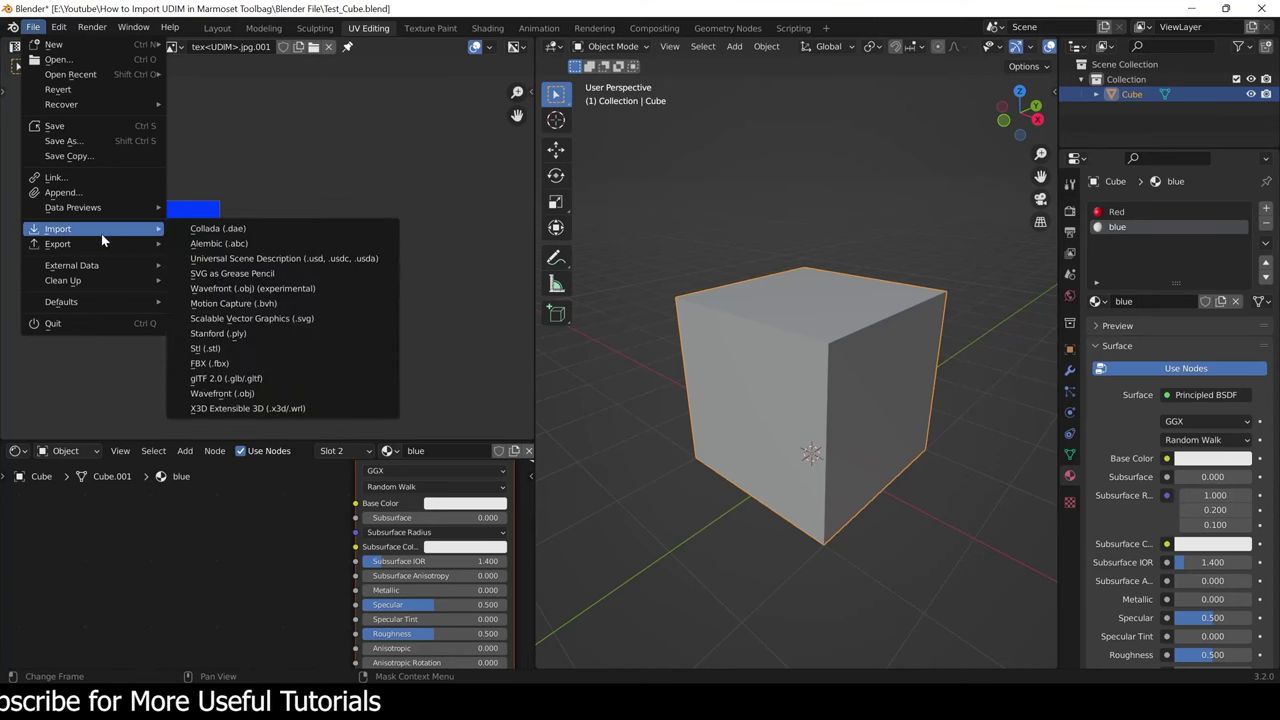
{"action": "left_click", "coordinate": [262, 379]}
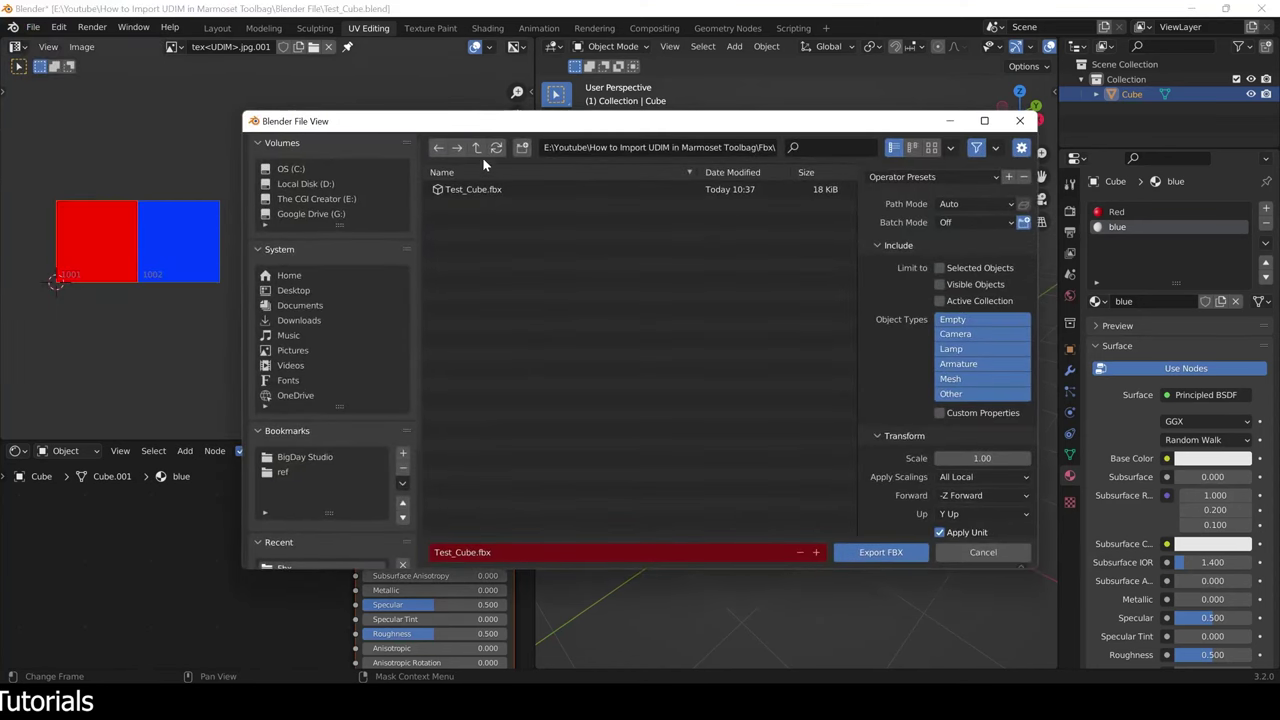
{"action": "left_click", "coordinate": [856, 553]}
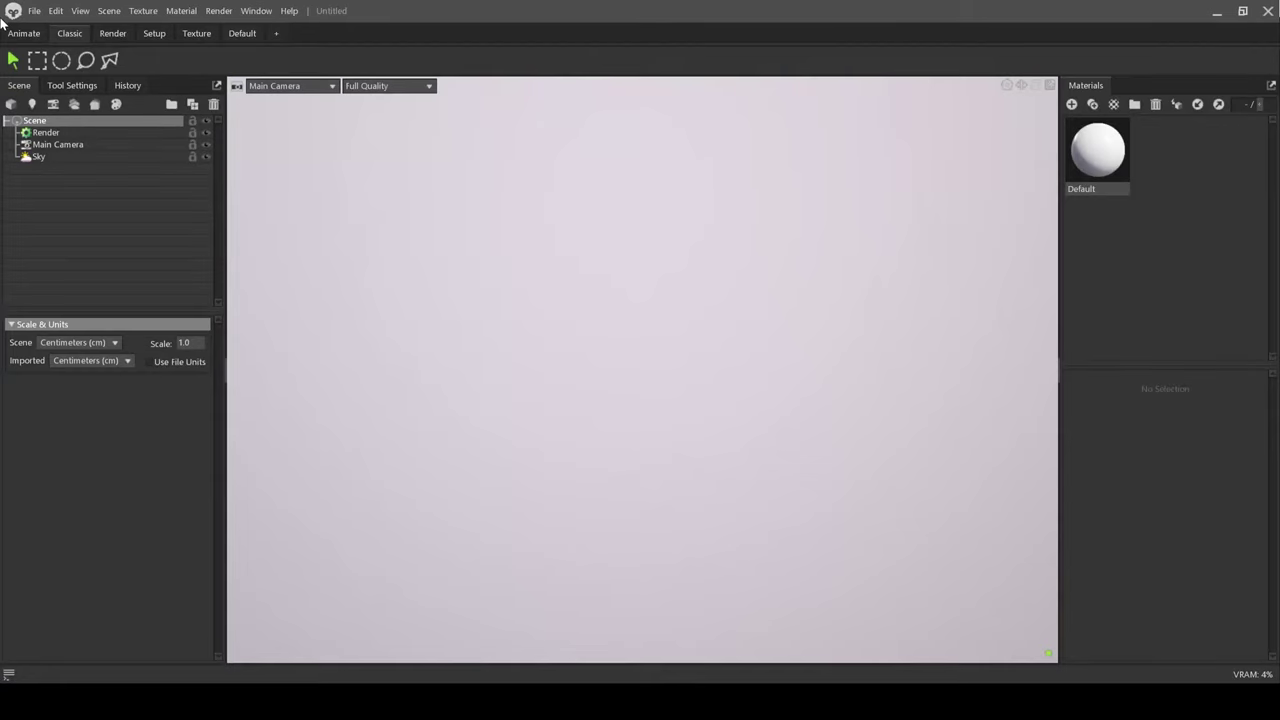
Import Test_Cube1.fbx from the Fbx folder and orbit to see the whole cube.
{"action": "left_click", "coordinate": [30, 11]}
{"action": "left_click", "coordinate": [84, 123]}
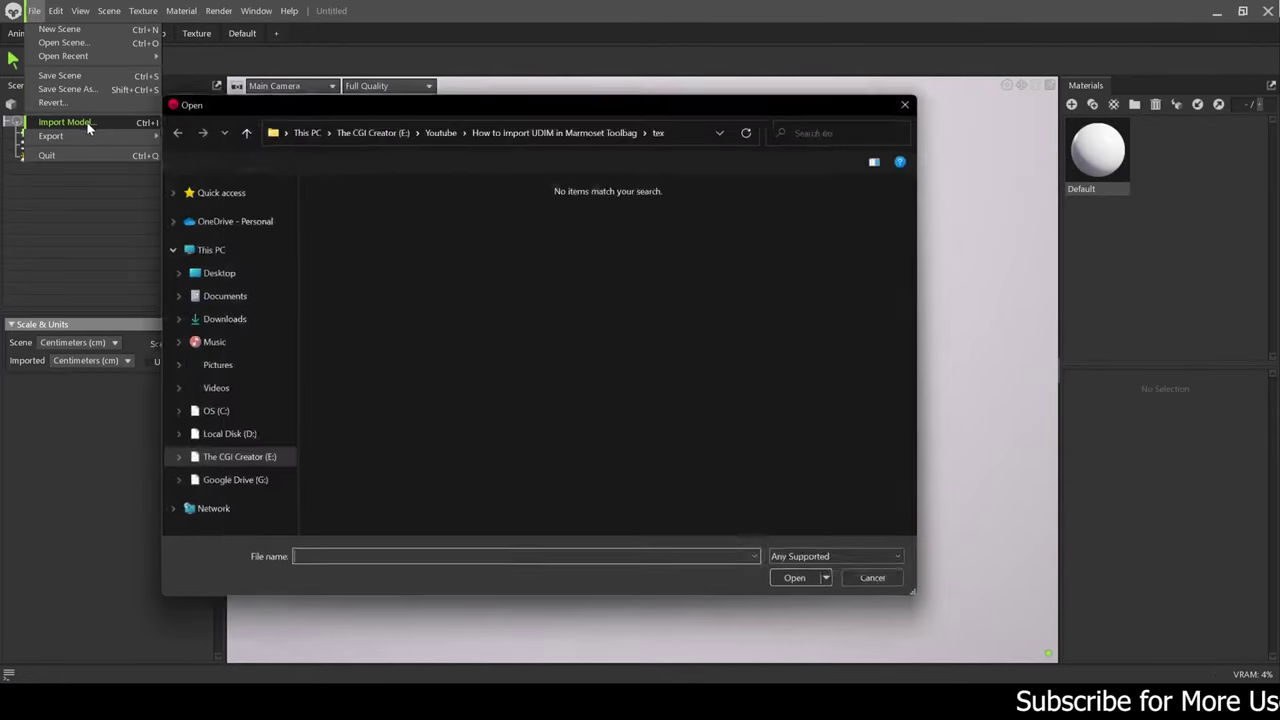
{"action": "double_click", "coordinate": [377, 230]}
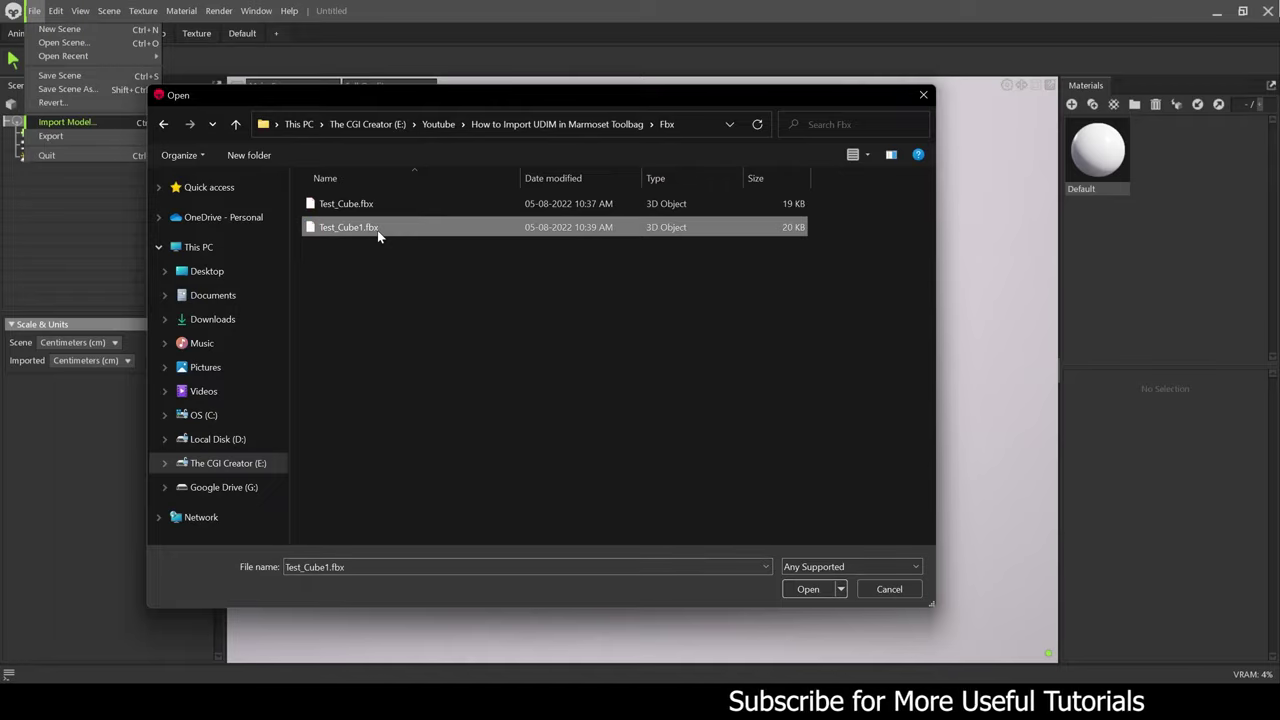
{"action": "double_click", "coordinate": [377, 230]}
{"action": "left_click", "coordinate": [569, 153]}
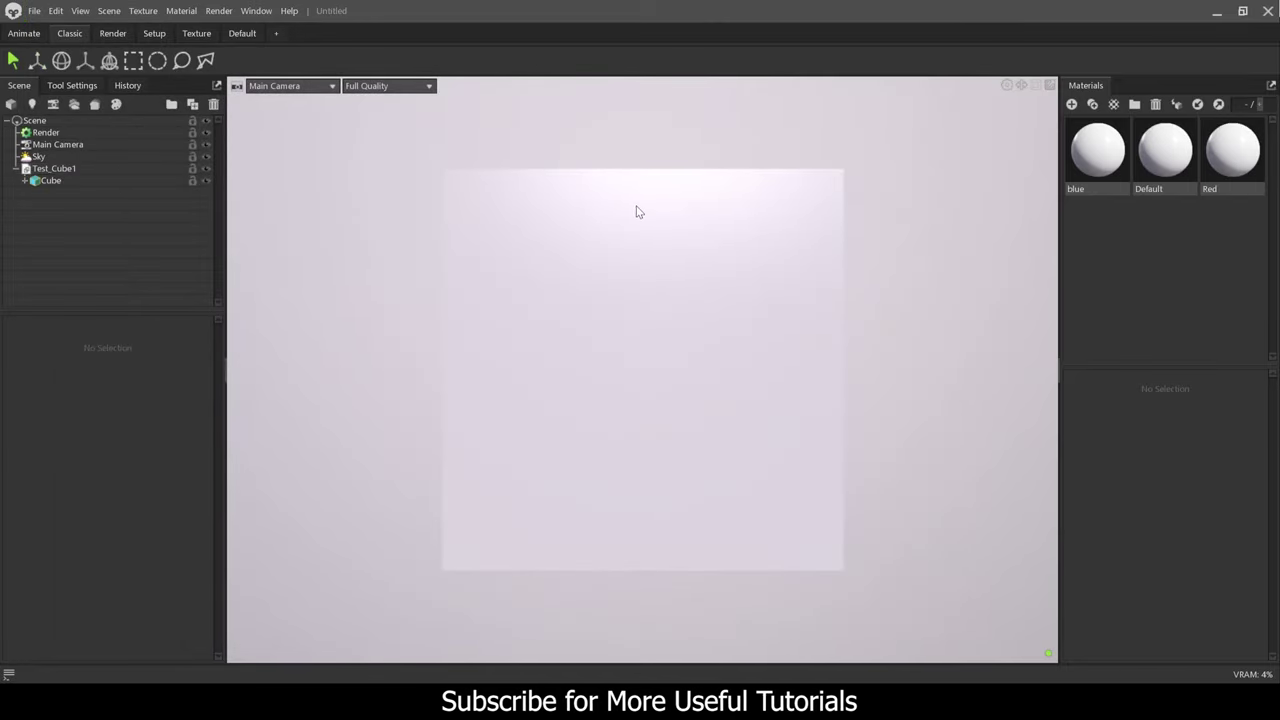
{"action": "left_click_drag", "start_coordinate": [634, 208], "coordinate": [683, 226]}
{"action": "scroll", "coordinate": [660, 245], "scroll_direction": "down", "scroll_amount": 3}
Inspect the blue and Red materials and expand Cube to reveal its Red and blue submeshes.
{"action": "left_click", "coordinate": [1097, 150]}
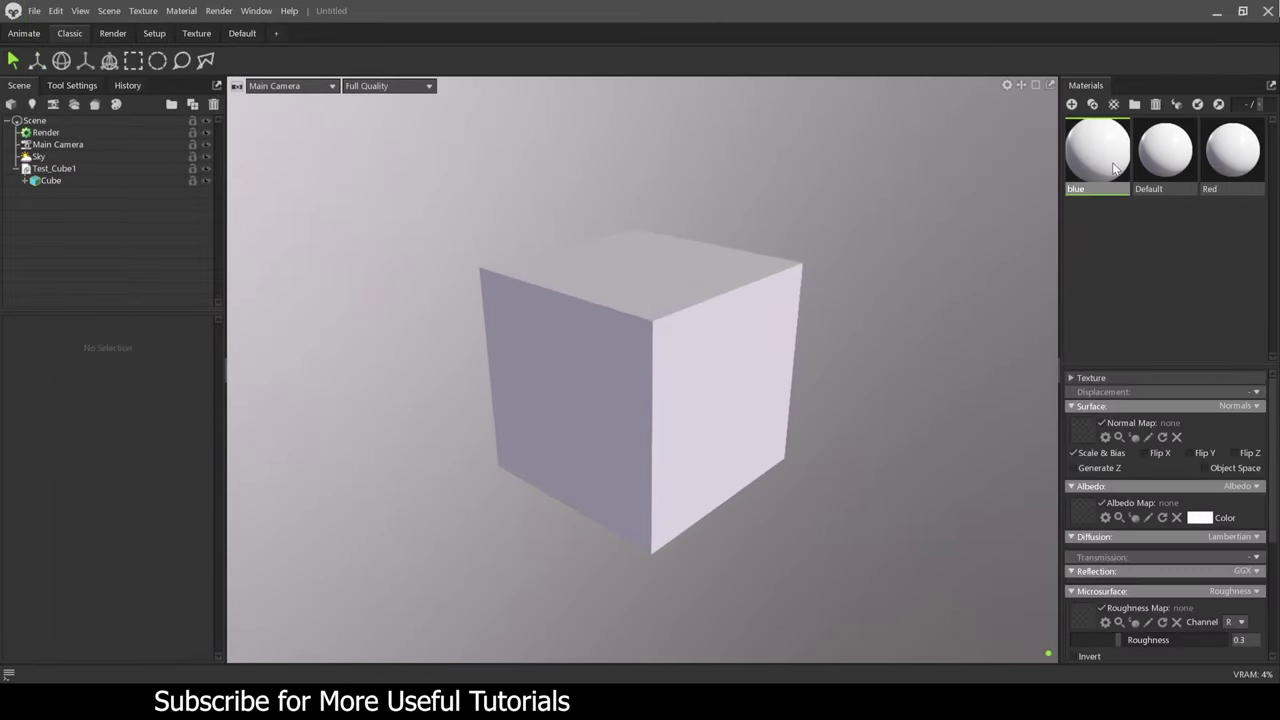
{"action": "left_click", "coordinate": [1208, 188]}
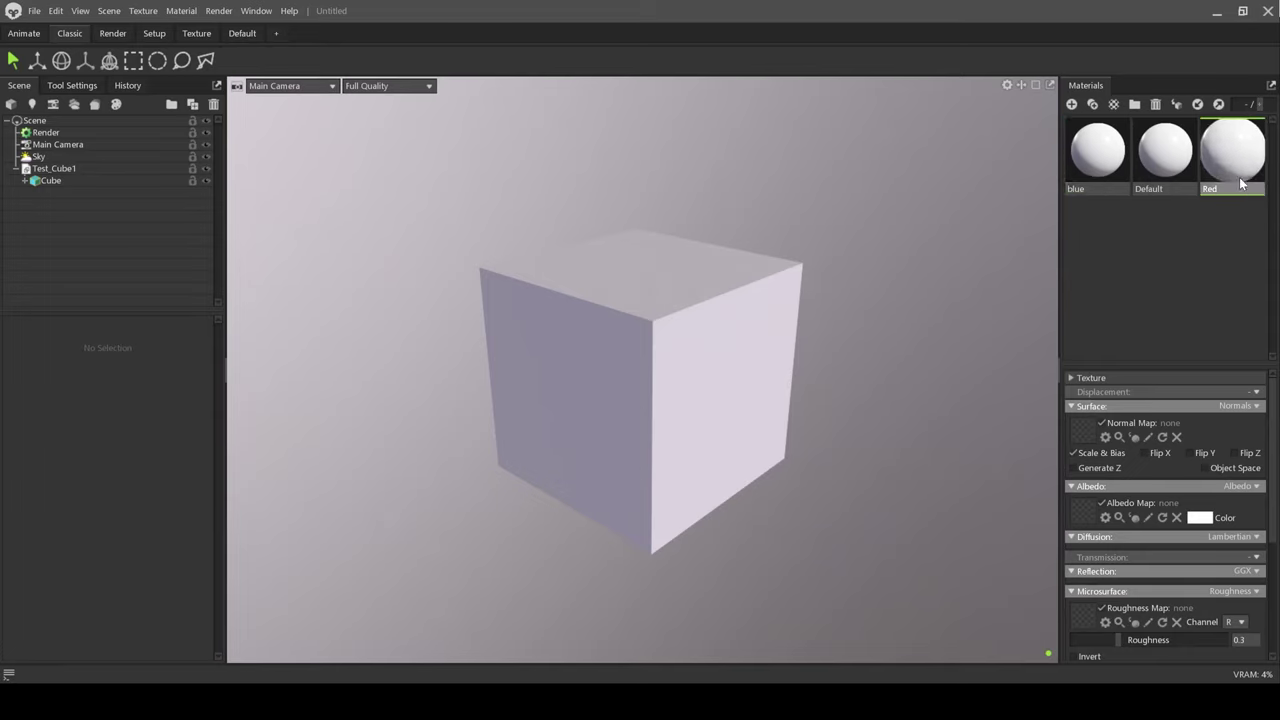
{"action": "double_click", "coordinate": [1221, 187]}
{"action": "left_click", "coordinate": [1092, 150]}
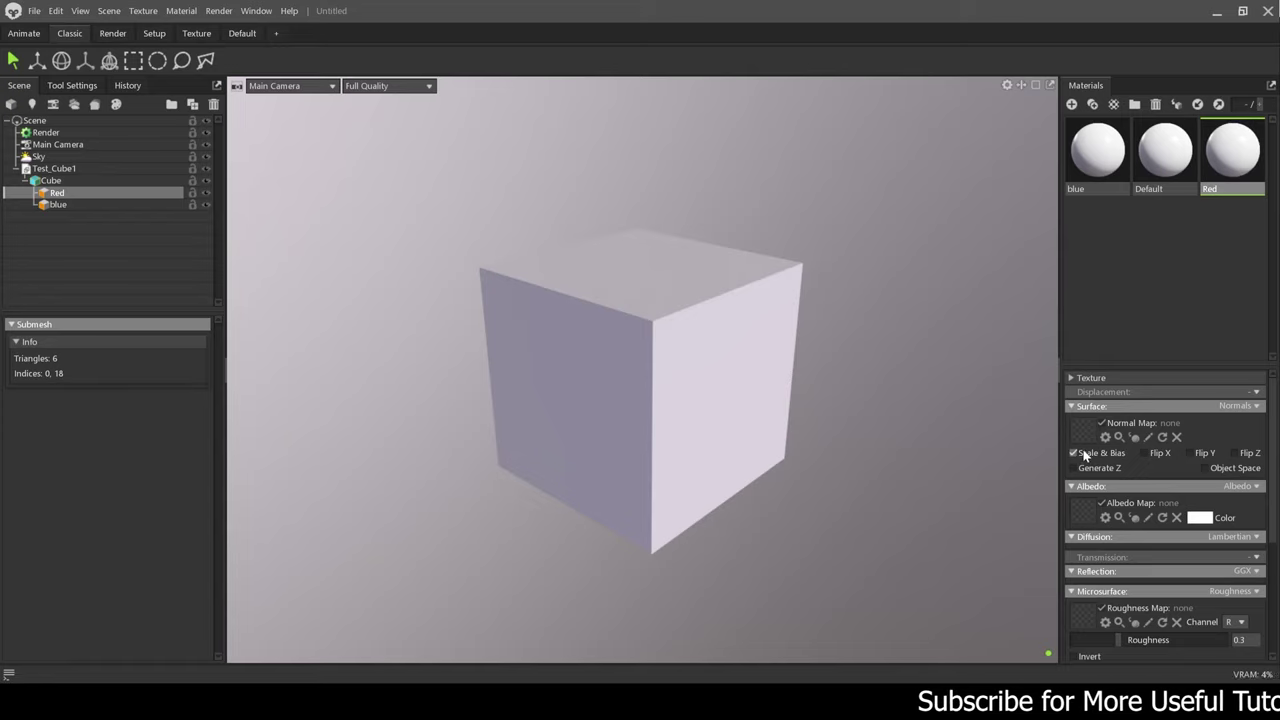
Load tex/tex1001.jpg as the Red material's albedo map, then select the blue material's albedo slot.
{"action": "left_click", "coordinate": [1085, 512]}
{"action": "left_click", "coordinate": [521, 125]}
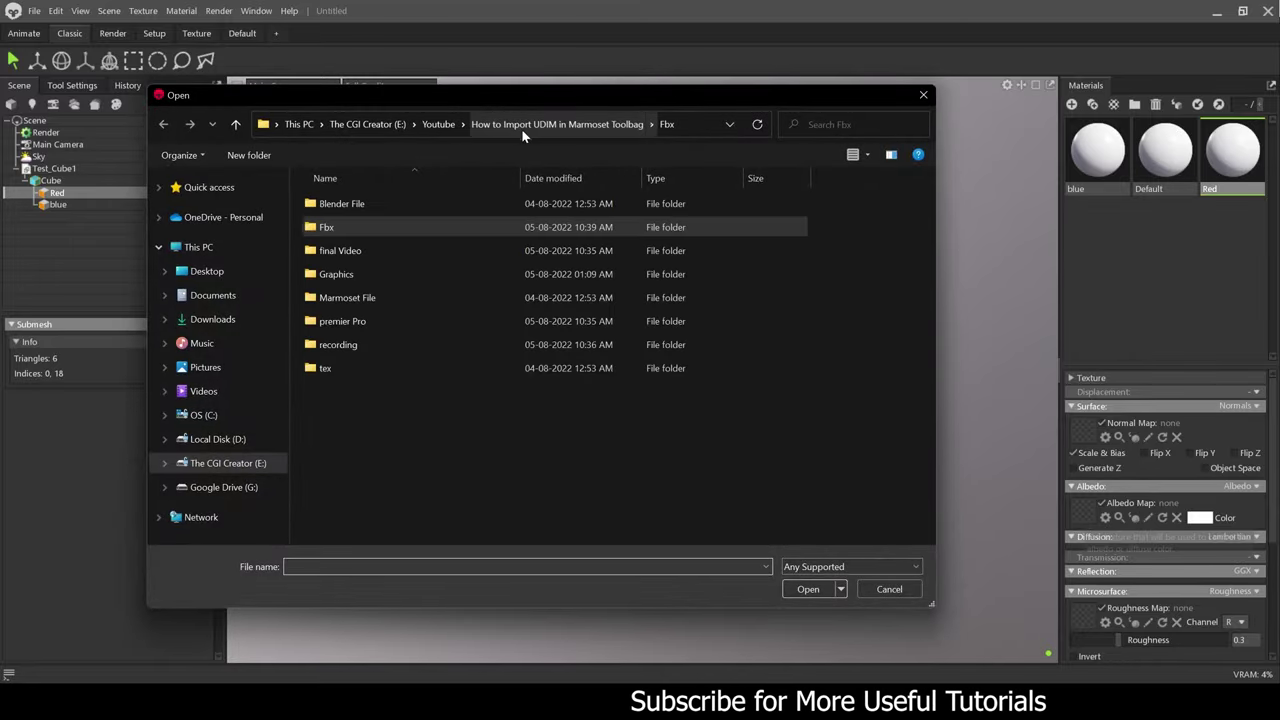
{"action": "double_click", "coordinate": [350, 361]}
{"action": "left_click", "coordinate": [359, 203]}
{"action": "double_click", "coordinate": [361, 210]}
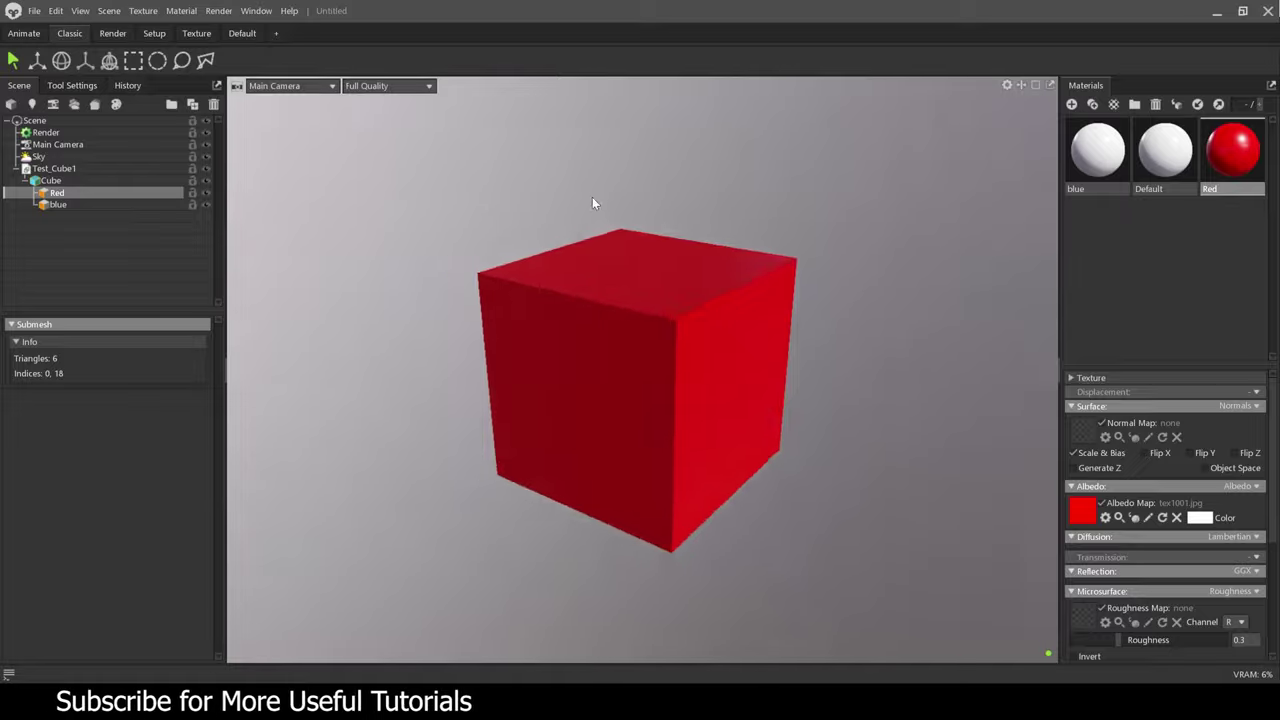
{"action": "mouse_move", "coordinate": [592, 200]}
{"action": "left_mouse_down"}
{"action": "mouse_move", "coordinate": [796, 206]}
{"action": "mouse_move", "coordinate": [624, 210]}
{"action": "mouse_move", "coordinate": [585, 224]}
{"action": "mouse_move", "coordinate": [657, 203]}
{"action": "mouse_move", "coordinate": [815, 241]}
{"action": "left_mouse_up"}
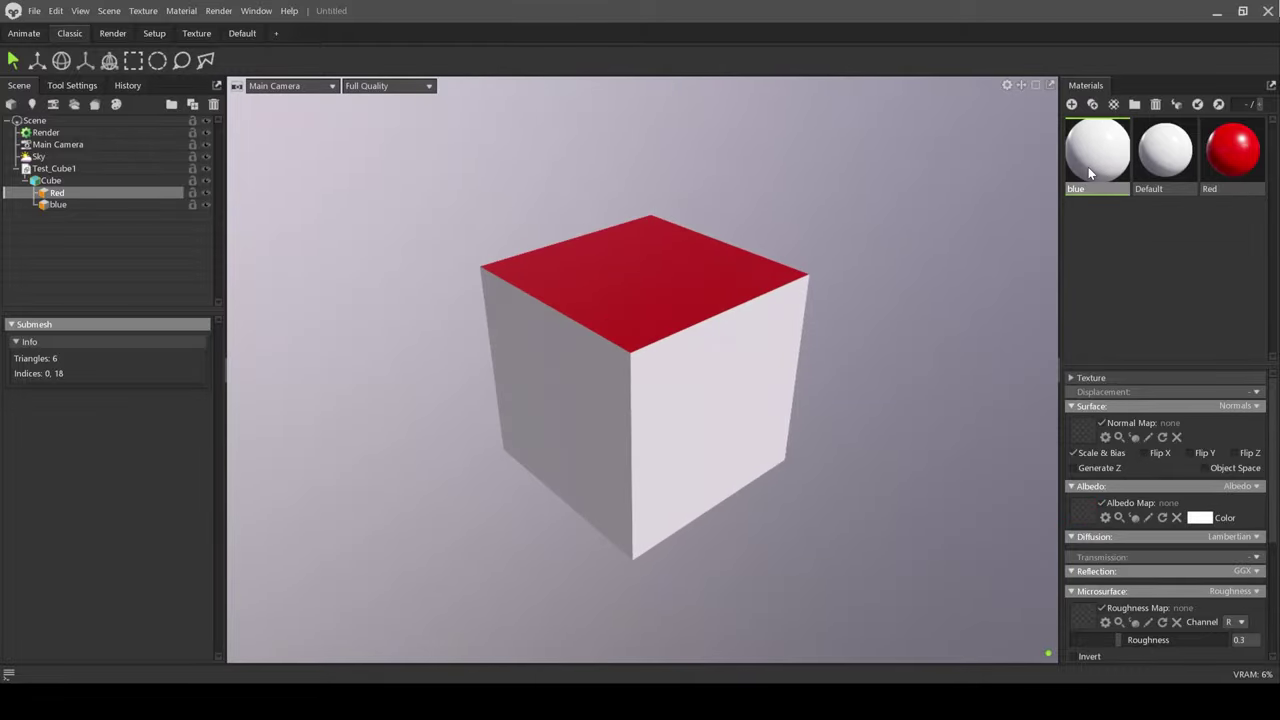
{"action": "left_click", "coordinate": [1083, 507]}
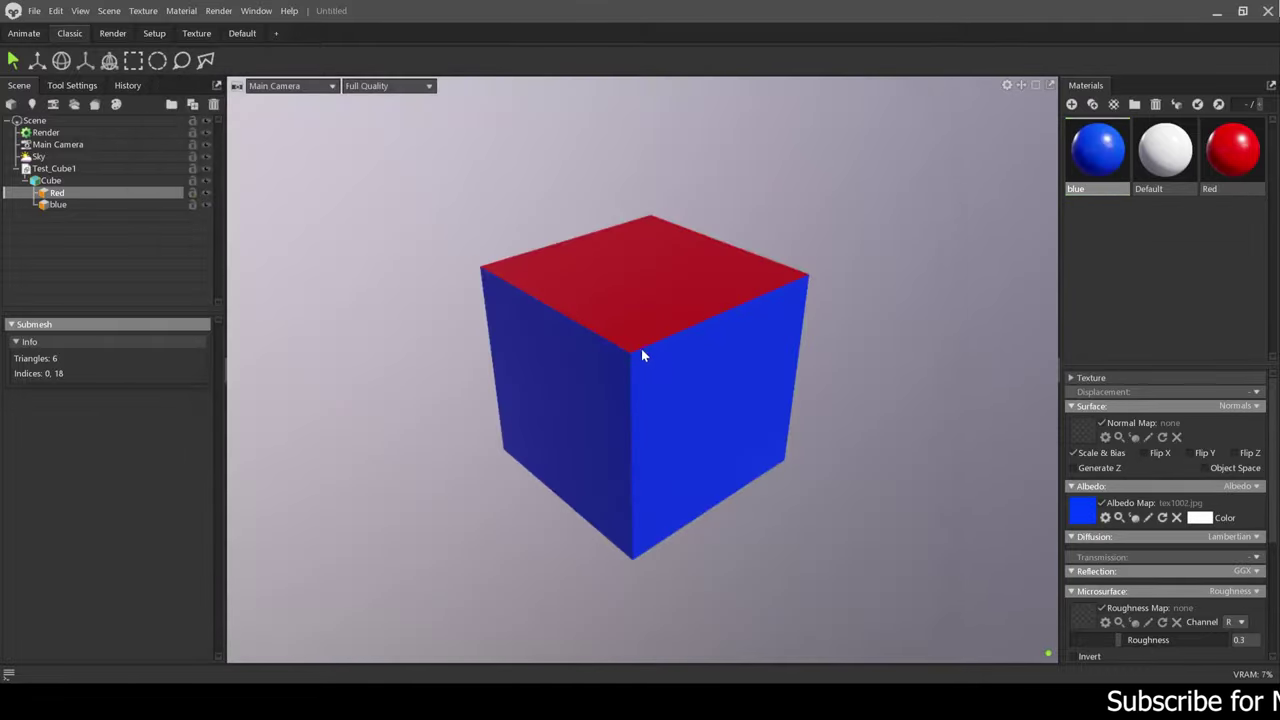
{"action": "mouse_move", "coordinate": [641, 348]}
{"action": "left_mouse_down"}
{"action": "mouse_move", "coordinate": [668, 344]}
{"action": "mouse_move", "coordinate": [560, 271]}
{"action": "mouse_move", "coordinate": [717, 306]}
{"action": "mouse_move", "coordinate": [628, 318]}
{"action": "left_mouse_up"}
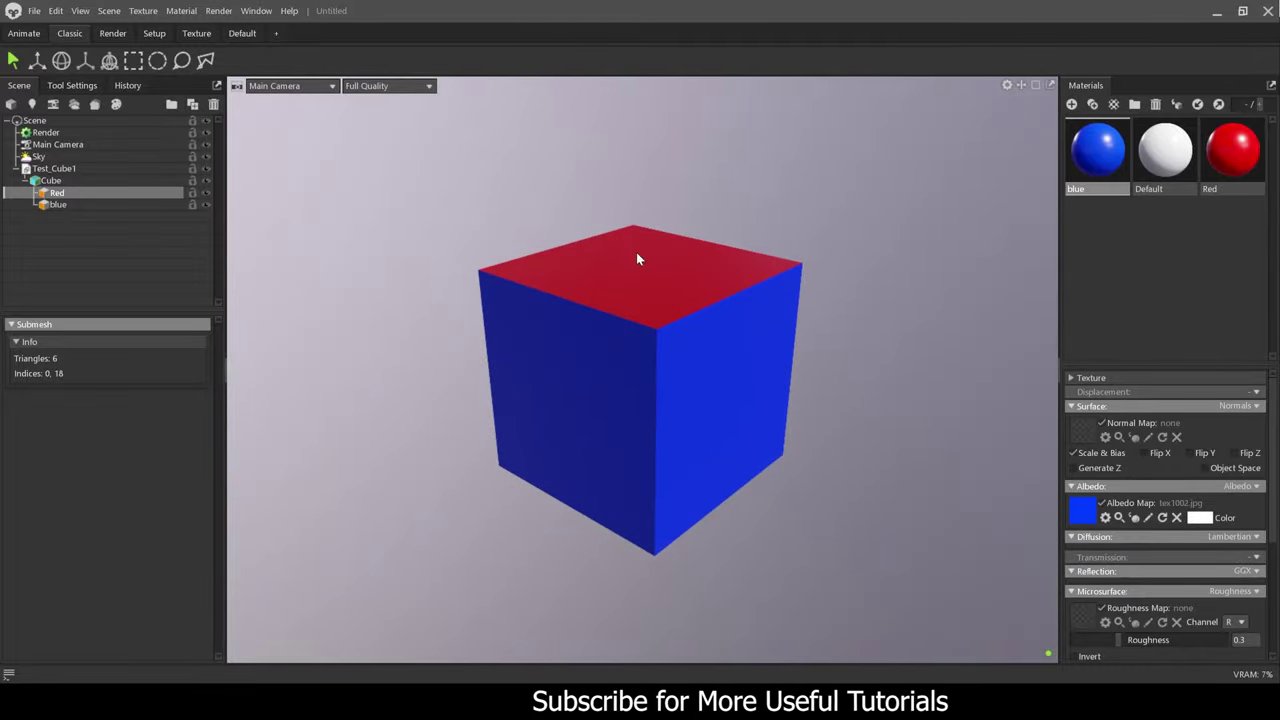
{"action": "mouse_move", "coordinate": [543, 254]}
{"action": "left_mouse_down"}
{"action": "mouse_move", "coordinate": [706, 274]}
{"action": "mouse_move", "coordinate": [956, 224]}
{"action": "mouse_move", "coordinate": [811, 248]}
{"action": "left_mouse_up"}
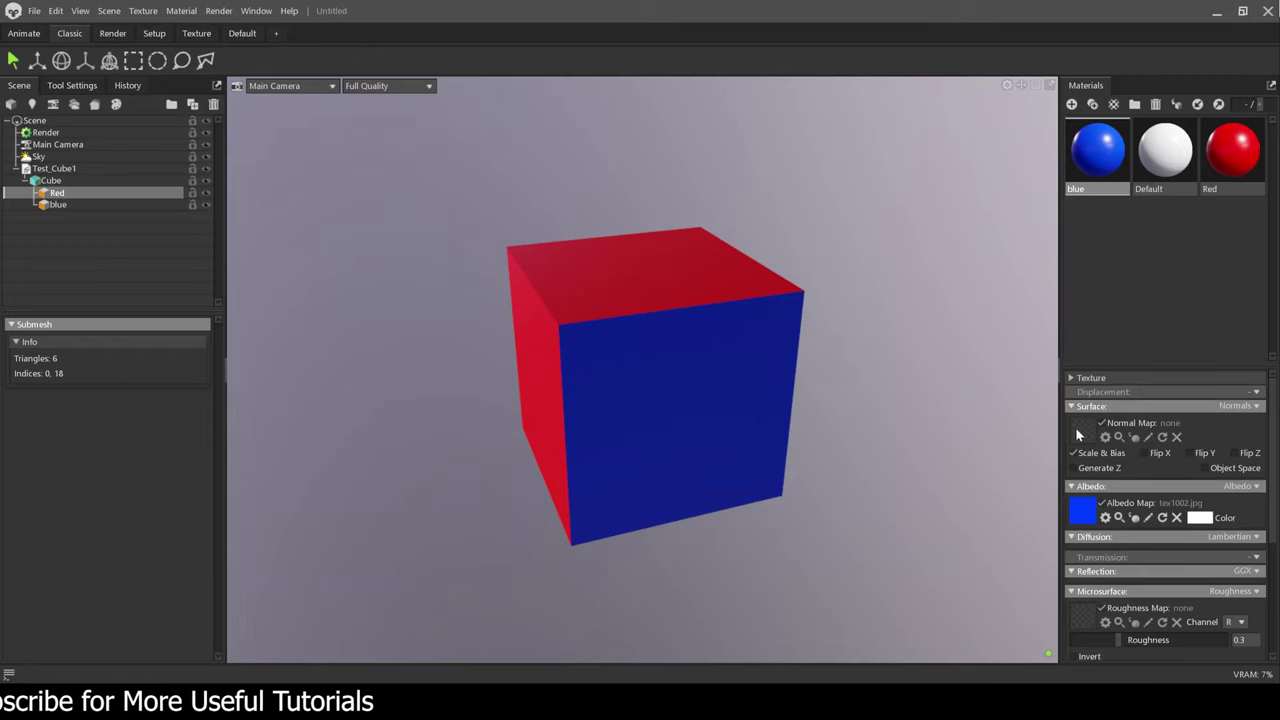